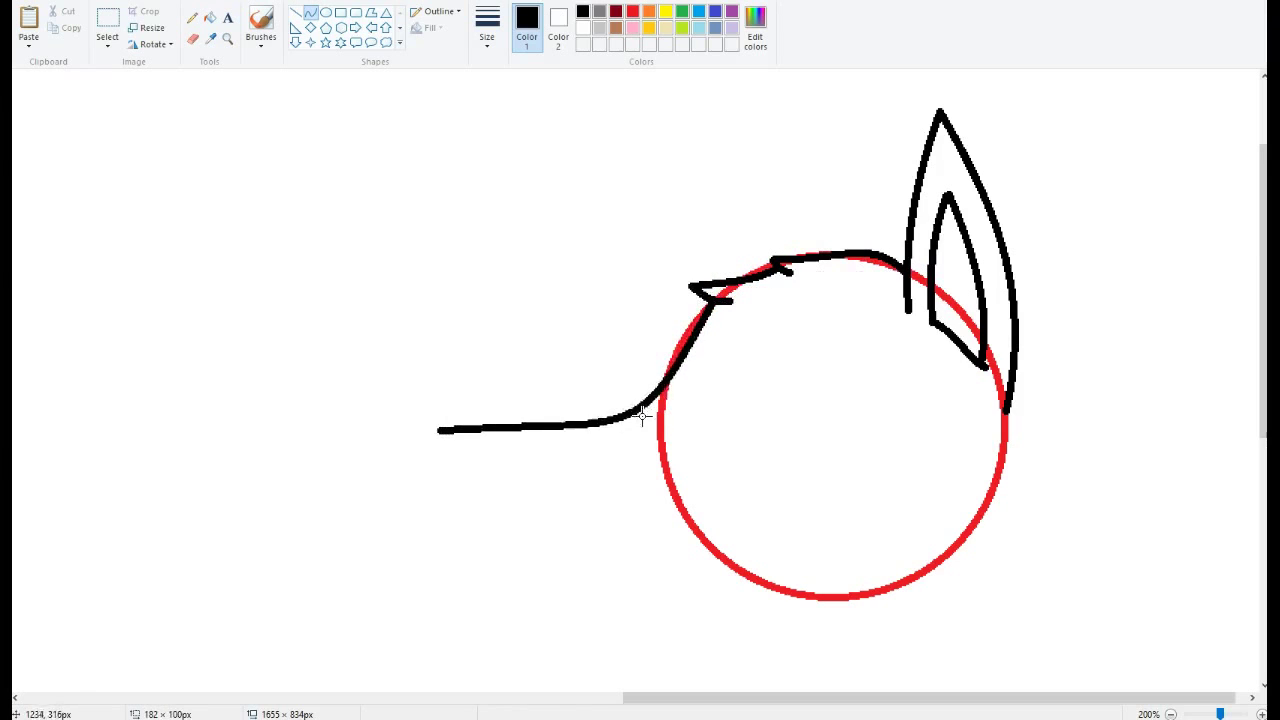
Step: Draw the black curved lower jaw, mouth line and small nose at the end of the snout
mouse_move(440, 431)
left_mouse_down()
mouse_move(512, 520)
mouse_move(450, 517)
mouse_move(815, 595)
left_mouse_up()
left_click_drag(529, 554, 494, 555)
left_click_drag(609, 554, 497, 549)
mouse_move(449, 460)
left_mouse_down()
mouse_move(476, 434)
mouse_move(468, 456)
left_mouse_up()
left_click_drag(464, 450, 446, 441)
Step: Draw the upper eyelid inside the red circle as a black, downward-sagging curve
left_click_drag(728, 340, 842, 344)
mouse_move(785, 339)
left_mouse_down()
mouse_move(771, 313)
mouse_move(750, 309)
left_mouse_up()
mouse_move(796, 337)
left_mouse_down()
mouse_move(769, 377)
mouse_move(831, 346)
mouse_move(764, 367)
left_mouse_up()
right_click(791, 346)
mouse_move(847, 392)
left_click(930, 460)
right_click(841, 355)
left_click(872, 411)
left_click_drag(798, 356, 803, 363)
Step: Draw the lower eyelid and both curved side edges in black to close the eye outline
left_click_drag(742, 406, 828, 406)
left_click(777, 402)
left_click(785, 402)
left_click_drag(825, 351, 826, 404)
left_click(834, 369)
left_click(834, 373)
mouse_move(745, 357)
left_mouse_down()
mouse_move(750, 404)
mouse_move(777, 400)
mouse_move(773, 381)
left_mouse_up()
left_click(744, 384)
left_click(744, 376)
Step: Draw a small light grey circle at the snout-side edge of the eye and fill it light grey
left_click(326, 13)
left_click(599, 28)
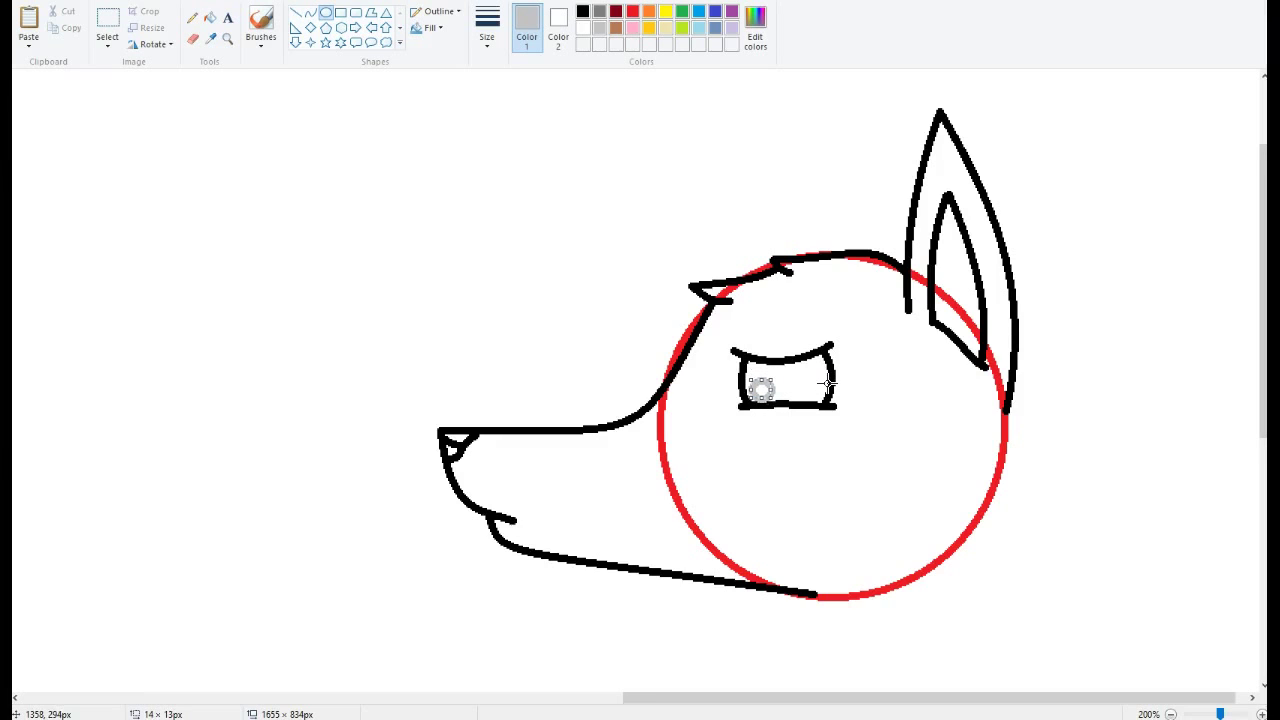
key("Left")
key("Left")
key("Up")
left_click_drag(749, 378, 750, 378)
left_click(749, 356)
left_click(210, 18)
left_click(758, 386)
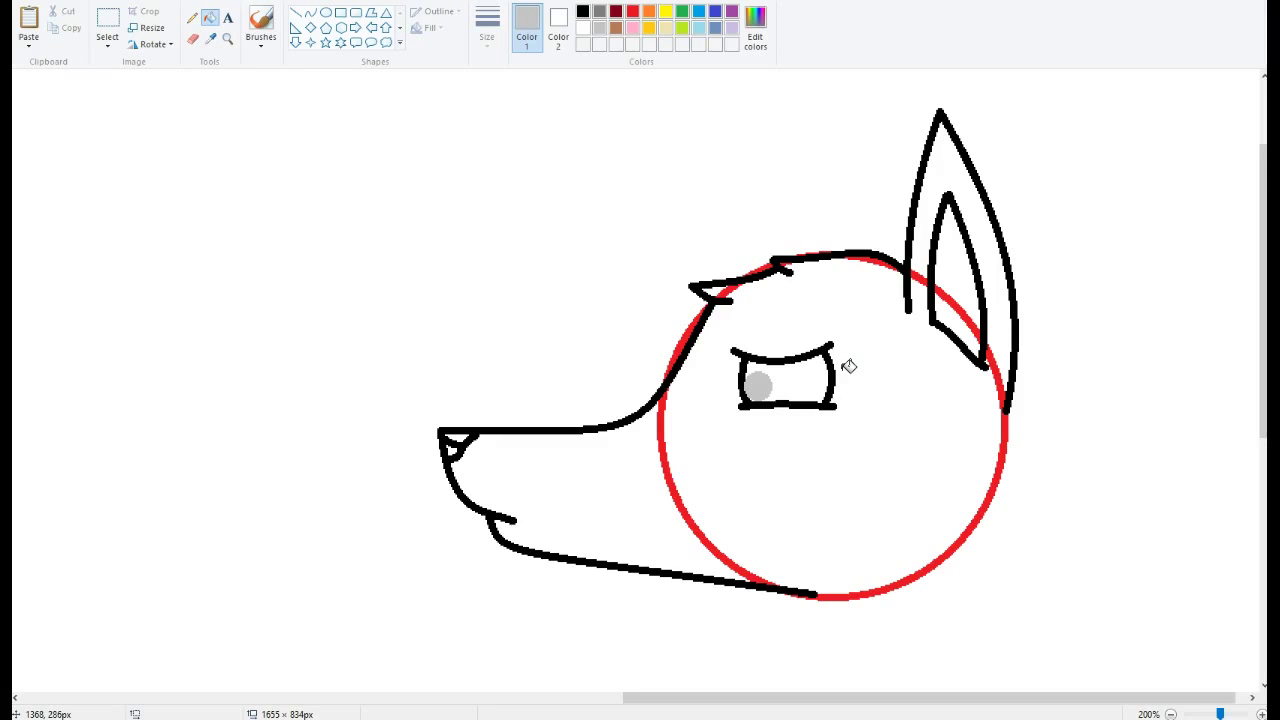
Step: Erase only the red construction circle from the head, leaving the black outlines
left_click(192, 38)
left_click(632, 11)
mouse_move(692, 322)
left_mouse_down()
mouse_move(668, 389)
mouse_move(675, 498)
mouse_move(801, 578)
mouse_move(768, 590)
mouse_move(903, 580)
mouse_move(981, 505)
mouse_move(1010, 454)
mouse_move(995, 363)
mouse_move(959, 308)
mouse_move(888, 261)
mouse_move(802, 255)
mouse_move(715, 302)
mouse_move(683, 343)
left_mouse_up()
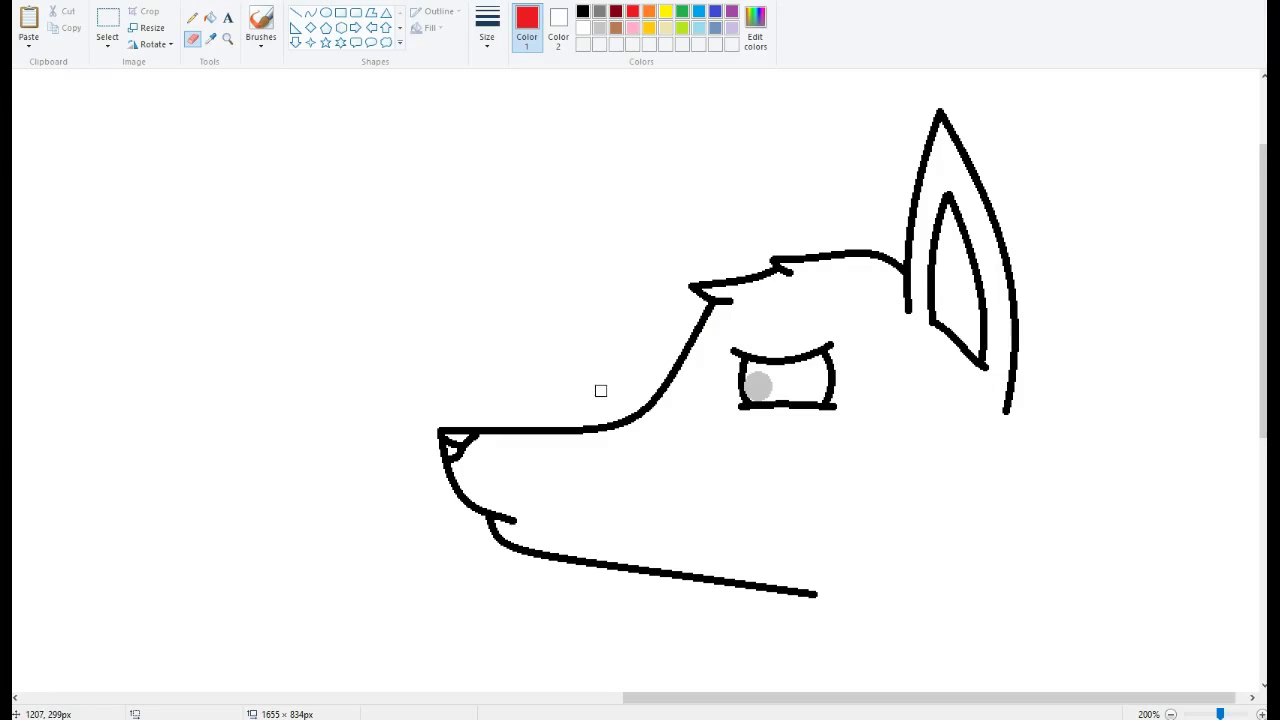
Step: Draw a brown curved fur marking from the forehead over the eye and down behind it
left_click(310, 11)
left_click(615, 28)
mouse_move(706, 323)
left_mouse_down()
mouse_move(914, 543)
mouse_move(940, 537)
left_mouse_up()
mouse_move(823, 430)
left_mouse_down()
mouse_move(884, 370)
mouse_move(971, 442)
left_mouse_up()
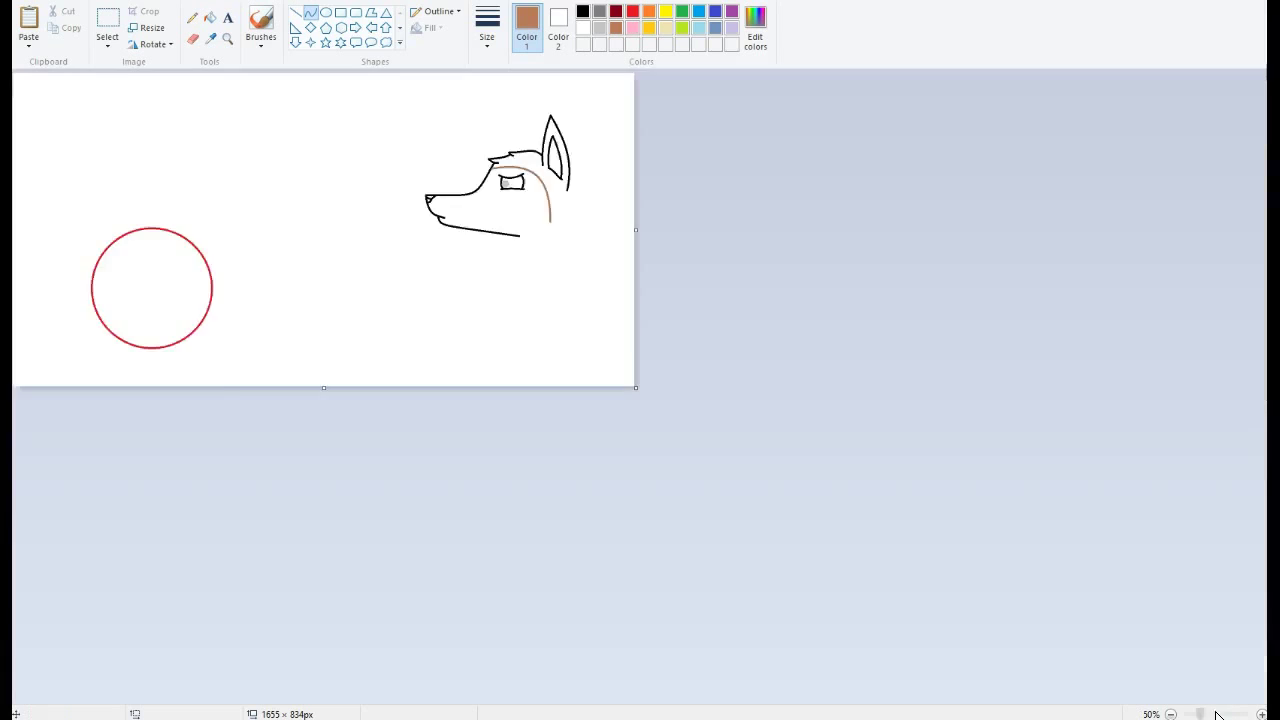
Step: Draw the tall pointed outer ear in black on the other red circle, using two curved sides meeting at the tip
left_click(280, 494)
left_click(311, 13)
left_click(585, 11)
left_click_drag(501, 363, 370, 115)
left_click(489, 283)
left_click(430, 178)
left_click_drag(326, 525, 370, 115)
left_click(311, 394)
left_click_drag(310, 393, 313, 395)
Step: Draw the second head's crown with two forehead fur tufts and a curve running down into the snout
mouse_move(490, 307)
left_mouse_down()
mouse_move(546, 303)
mouse_move(600, 326)
mouse_move(720, 340)
left_mouse_up()
mouse_move(650, 330)
left_mouse_down()
mouse_move(788, 396)
mouse_move(764, 408)
mouse_move(873, 594)
mouse_move(1038, 594)
left_mouse_up()
left_click(716, 350)
left_click(742, 375)
left_click(786, 405)
left_click(842, 379)
left_click_drag(840, 550, 810, 590)
left_click(810, 590)
left_click(1073, 456)
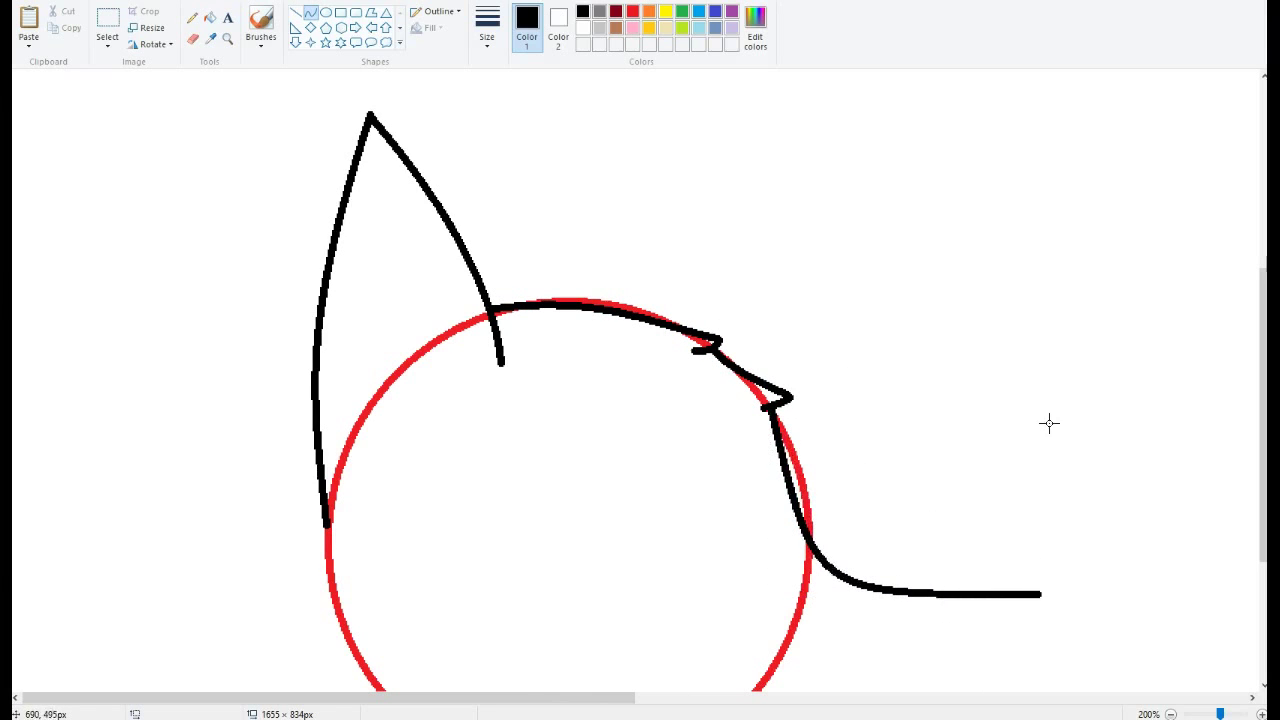
Step: Draw the second head's muzzle front, mouth line, lower jaw and small nose in black
left_click_drag(1263, 450, 1262, 575)
left_click_drag(1038, 354, 622, 532)
left_click(1037, 463)
left_click(983, 484)
left_click_drag(951, 508, 1024, 432)
mouse_move(1007, 357)
left_mouse_down()
mouse_move(1036, 384)
mouse_move(1018, 367)
left_mouse_up()
left_click(1015, 382)
left_click(1015, 382)
Step: Draw the far ear's curved edge and tip just behind the second head's front ear
left_click_drag(1262, 557, 1260, 464)
mouse_move(506, 261)
left_mouse_down()
mouse_move(411, 77)
mouse_move(385, 88)
left_mouse_up()
left_click(478, 168)
left_click(543, 151)
left_click(394, 77)
left_click(394, 77)
Step: Draw the inner ear shape with curved sides and a ragged, tufted fur edge along its base
left_click(375, 386)
left_click_drag(354, 420, 464, 335)
left_click(399, 387)
left_click(408, 380)
double_click(444, 366)
double_click(473, 342)
left_click_drag(386, 172, 480, 338)
double_click(452, 280)
mouse_move(357, 412)
left_mouse_down()
mouse_move(381, 175)
mouse_move(352, 280)
left_mouse_up()
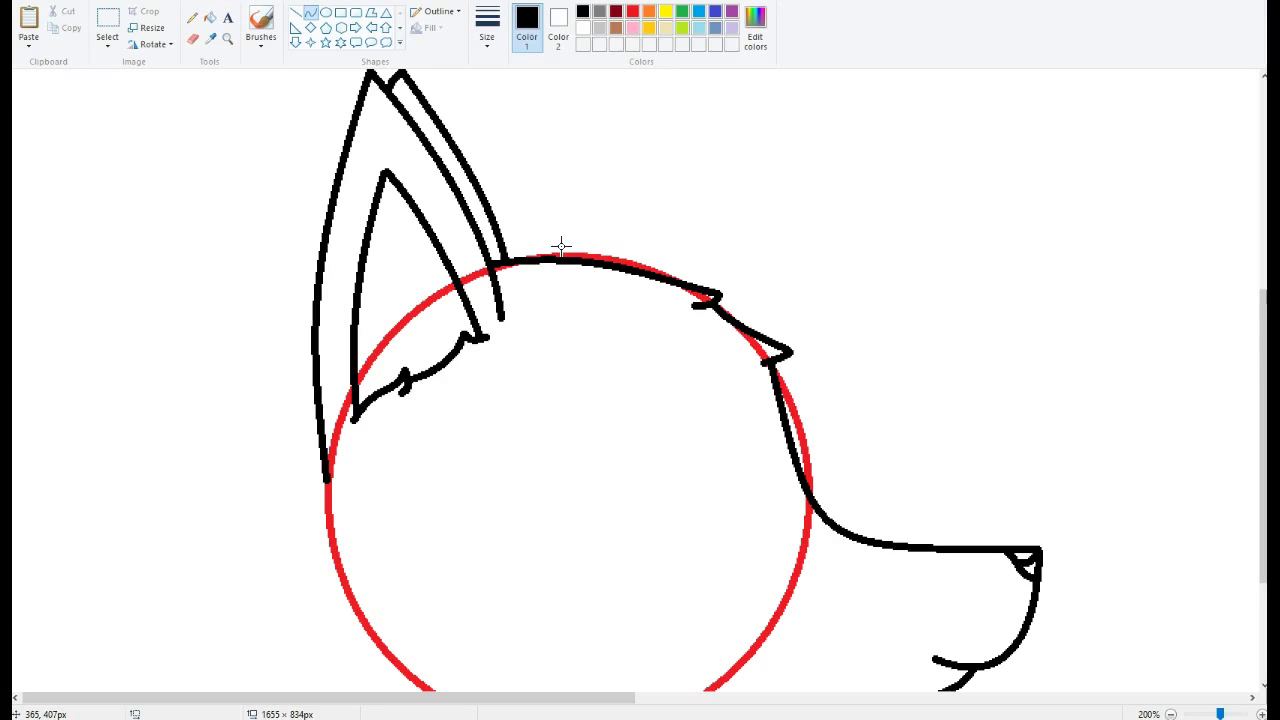
Step: Extend the back of the second head downward from the ear with a black line and a fur tuft
left_click_drag(327, 480, 348, 689)
double_click(335, 531)
double_click(341, 608)
double_click(352, 657)
Step: Draw the second head's curved upper eyelid with two small eyelashes at its rear end
left_click(634, 364)
mouse_move(716, 391)
left_mouse_down()
mouse_move(527, 407)
mouse_move(560, 403)
mouse_move(543, 392)
mouse_move(566, 399)
left_mouse_up()
left_click(590, 405)
double_click(542, 398)
double_click(554, 395)
left_click(589, 377)
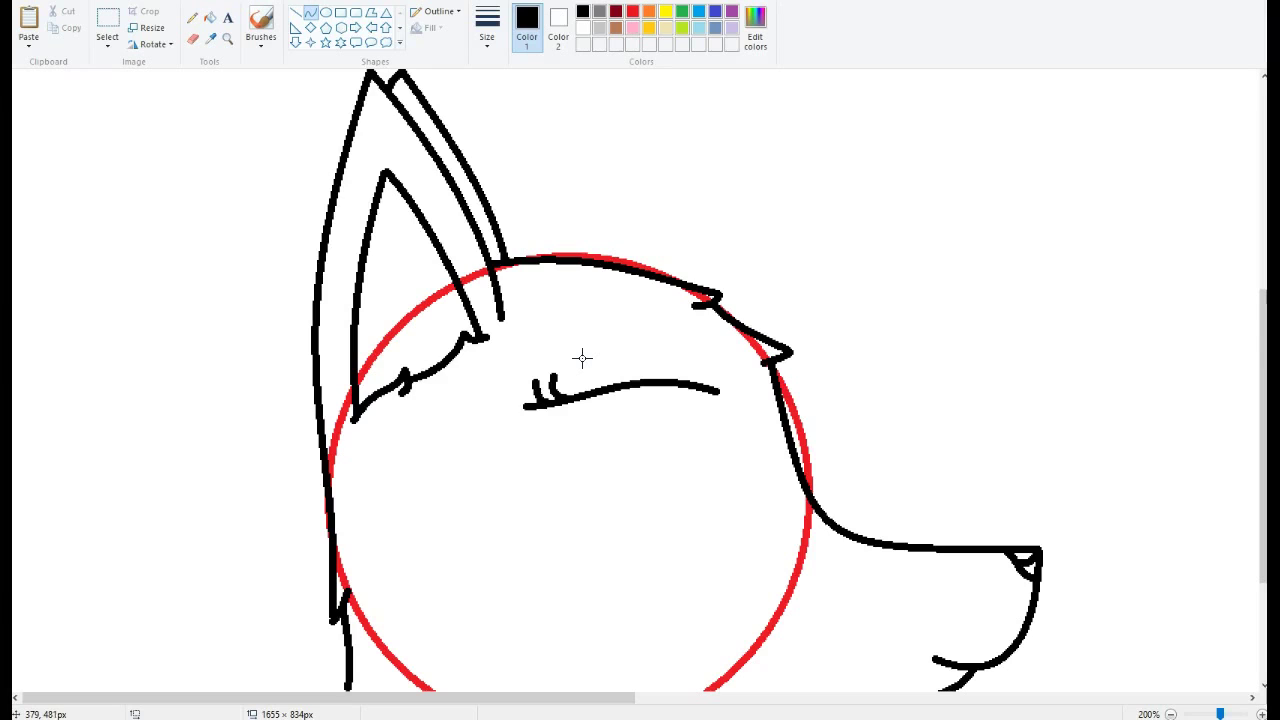
Step: Draw the arched lower eyelid and both curved side edges to close the second head's eye
left_click_drag(576, 488, 732, 480)
double_click(655, 455)
left_click_drag(708, 390, 710, 467)
double_click(713, 428)
left_click_drag(575, 397, 582, 484)
double_click(573, 424)
left_click(632, 424)
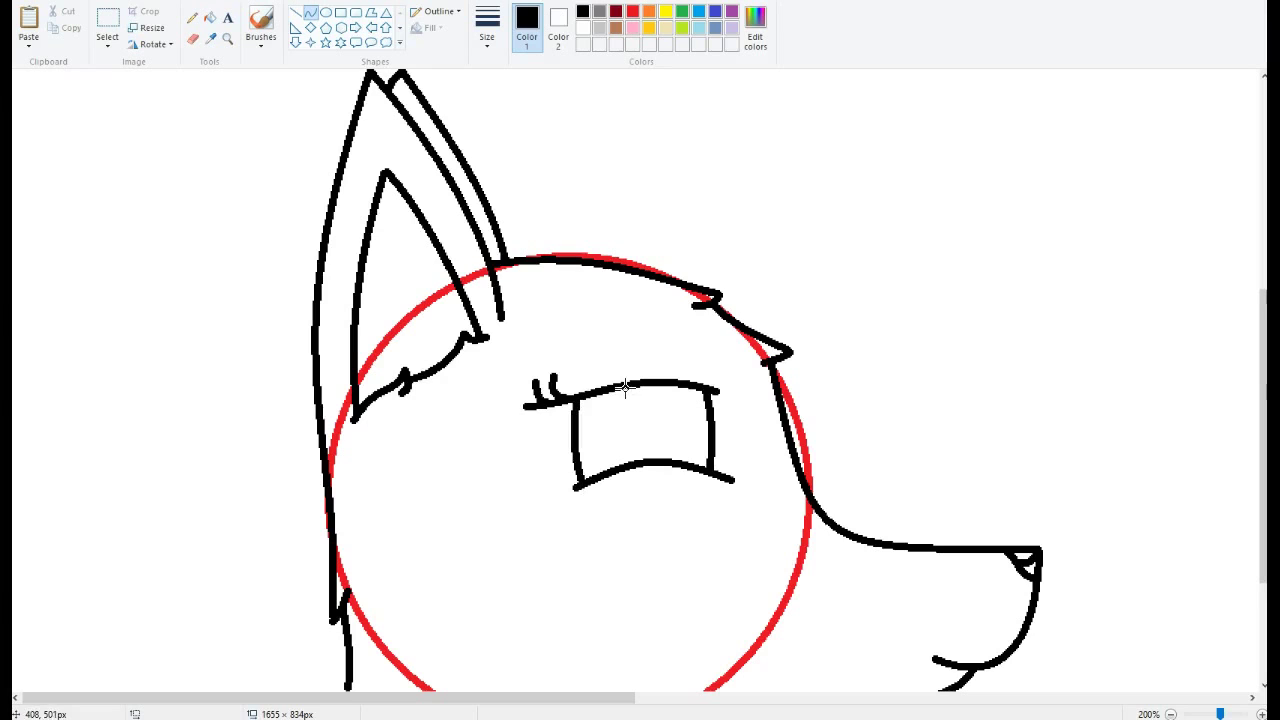
Step: Draw an orange circle as the iris inside the second head's eye and fill its centre black
left_click(326, 12)
left_click(616, 11)
mouse_move(620, 402)
left_mouse_down()
mouse_move(676, 457)
mouse_move(673, 432)
left_mouse_up()
left_click(649, 11)
left_click(210, 18)
left_click(583, 11)
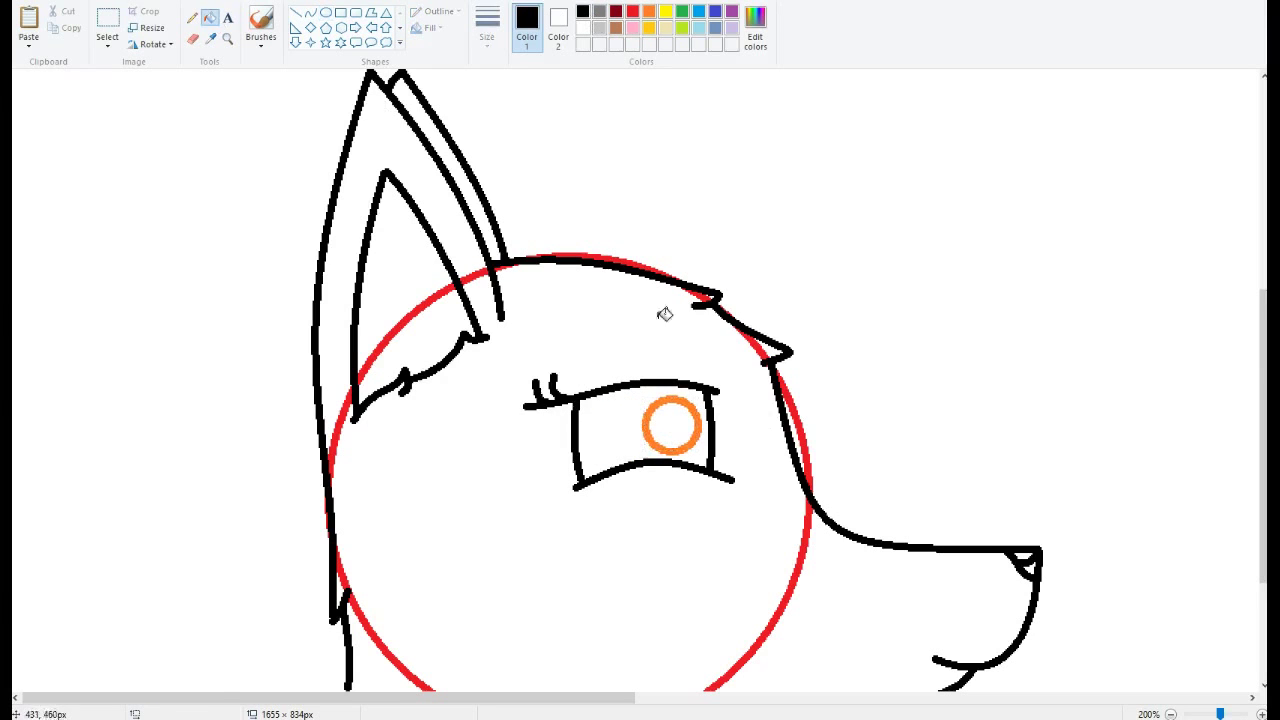
left_click(671, 425)
Step: Mix a darker orange and recolour the upper half of the iris ring with it as shading
left_click(228, 39)
left_click(667, 413)
left_click(486, 343)
left_click(484, 341)
left_click(649, 11)
left_click(755, 40)
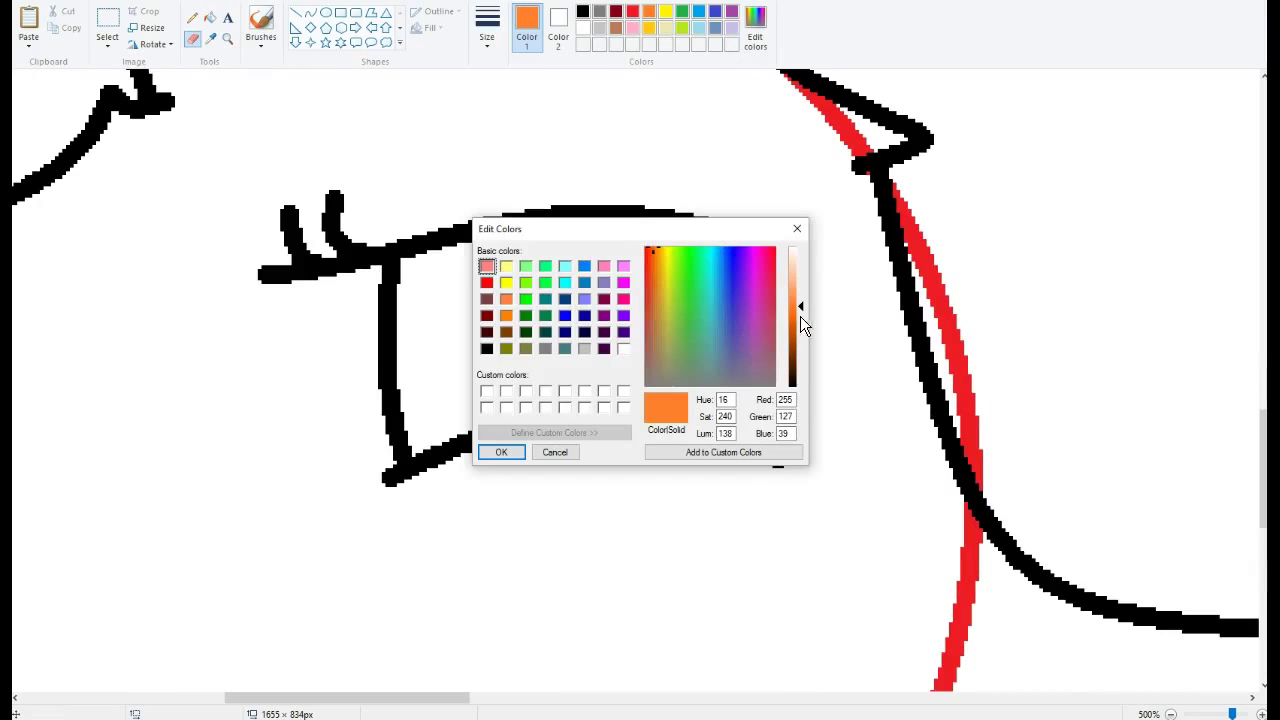
left_click(803, 325)
left_click(501, 452)
left_click(521, 38)
right_click(568, 295)
mouse_move(690, 294)
left_mouse_down()
mouse_move(689, 274)
mouse_move(570, 292)
left_mouse_up()
Step: Mix a light grey and shade the upper part of the eye white beneath the eyelid with it
left_click(583, 28)
left_click(764, 42)
left_click_drag(798, 260, 798, 277)
left_click(501, 452)
left_click(560, 28)
left_click(604, 46)
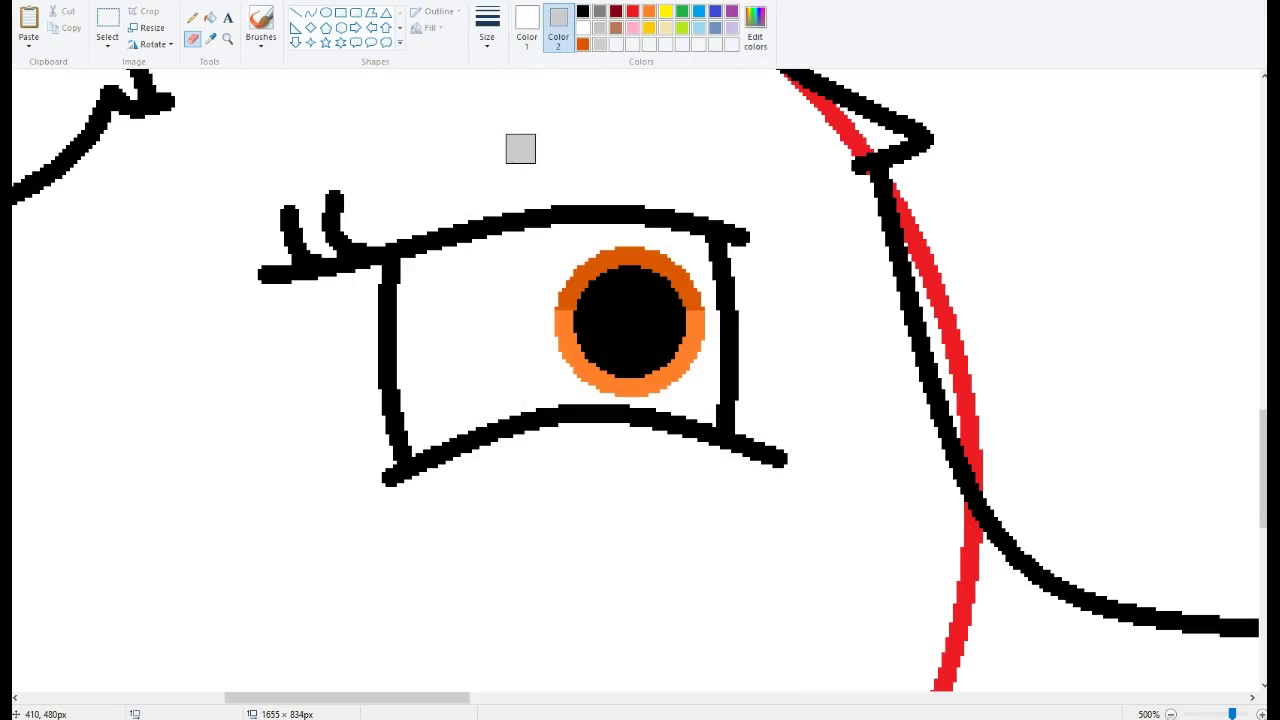
mouse_move(537, 289)
left_mouse_down()
mouse_move(453, 317)
mouse_move(449, 276)
mouse_move(427, 268)
mouse_move(565, 265)
mouse_move(731, 298)
mouse_move(686, 257)
mouse_move(551, 249)
left_mouse_up()
Step: Replace stray grey outside the eye with white and smooth the lower edge of the eye shading
left_click(527, 27)
left_click(600, 47)
left_click(558, 27)
left_click(583, 28)
mouse_move(750, 238)
left_mouse_down()
mouse_move(752, 296)
mouse_move(750, 270)
left_mouse_up()
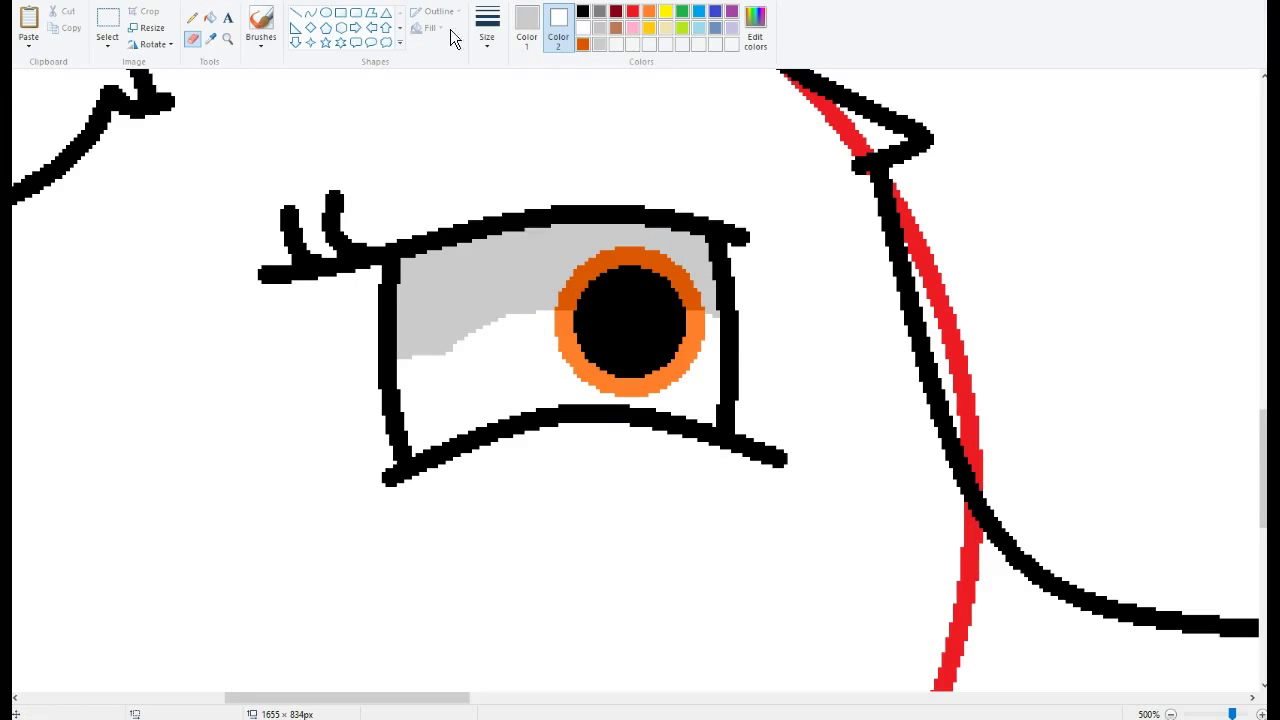
mouse_move(460, 354)
left_mouse_down()
mouse_move(415, 367)
mouse_move(452, 358)
left_mouse_up()
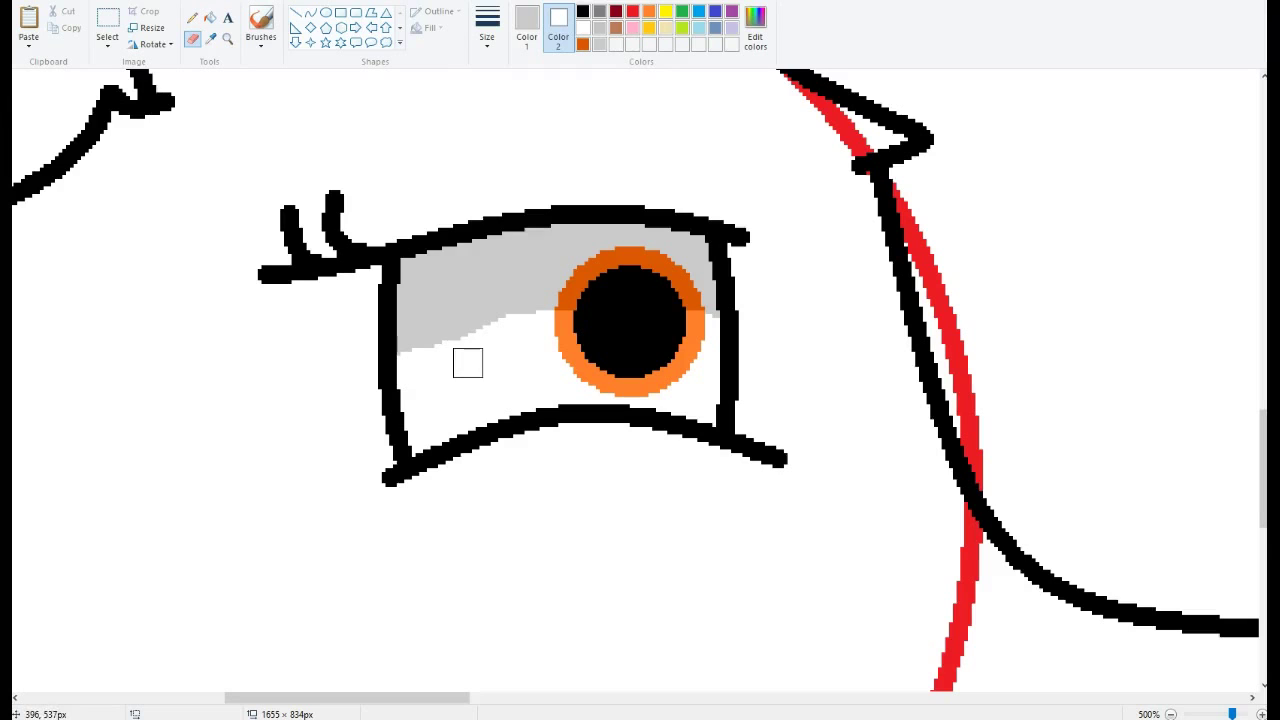
Step: Try to draw black neck and back lines extending from the second head's jaw and nape
scroll(700, 357, "down", 4)
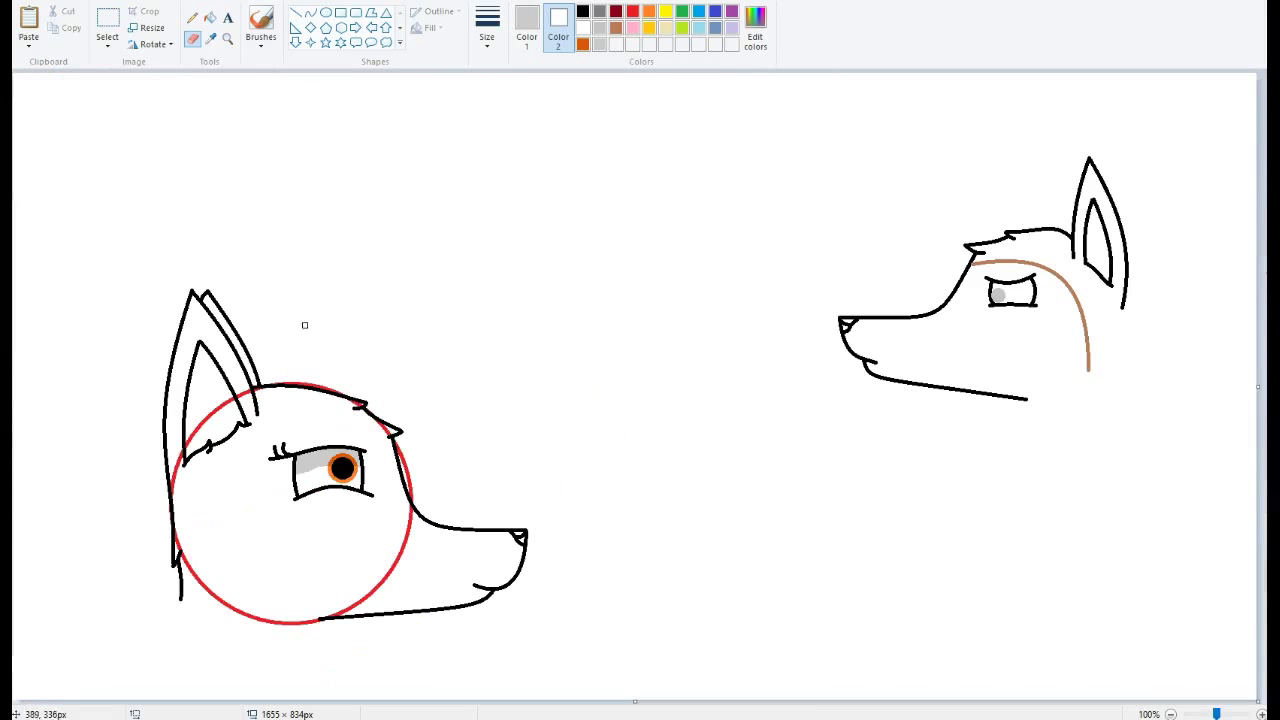
left_click(526, 25)
left_click(582, 11)
left_click(310, 12)
left_click_drag(325, 618, 337, 700)
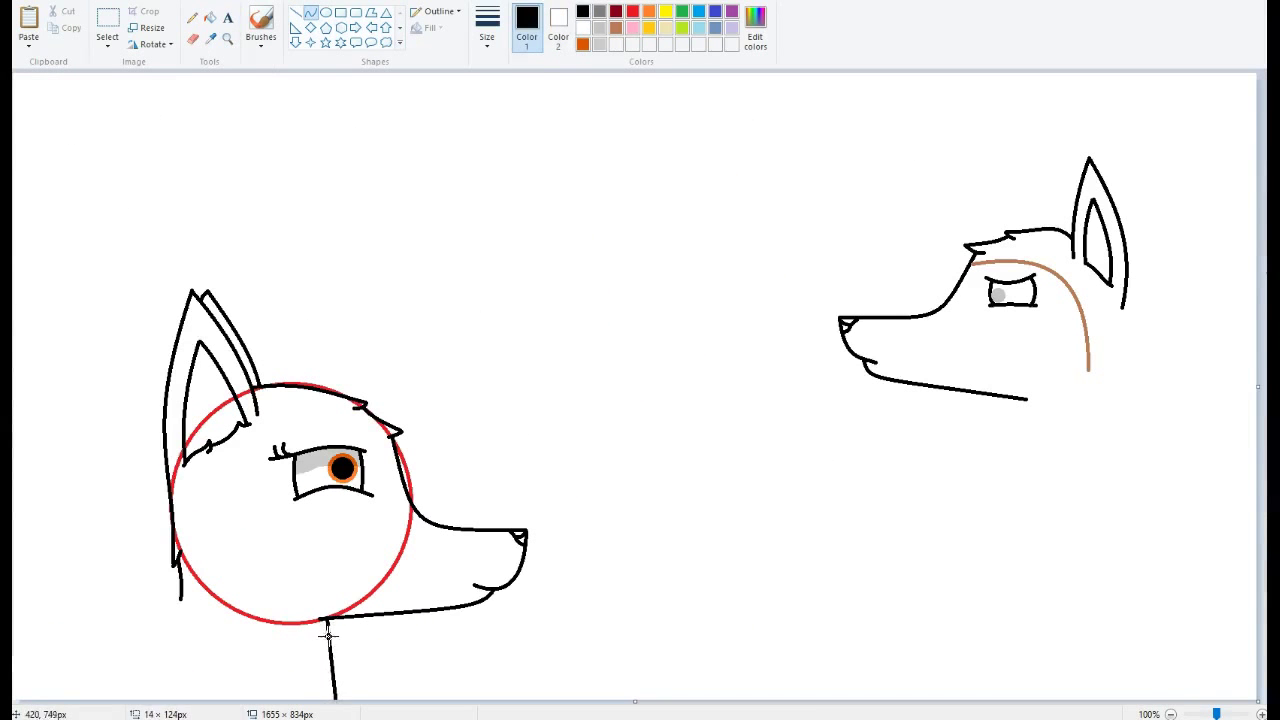
mouse_move(182, 599)
left_mouse_down()
mouse_move(195, 594)
mouse_move(13, 660)
left_mouse_up()
key("ctrl+z")
key("ctrl+z")
left_click(183, 637)
left_click(156, 664)
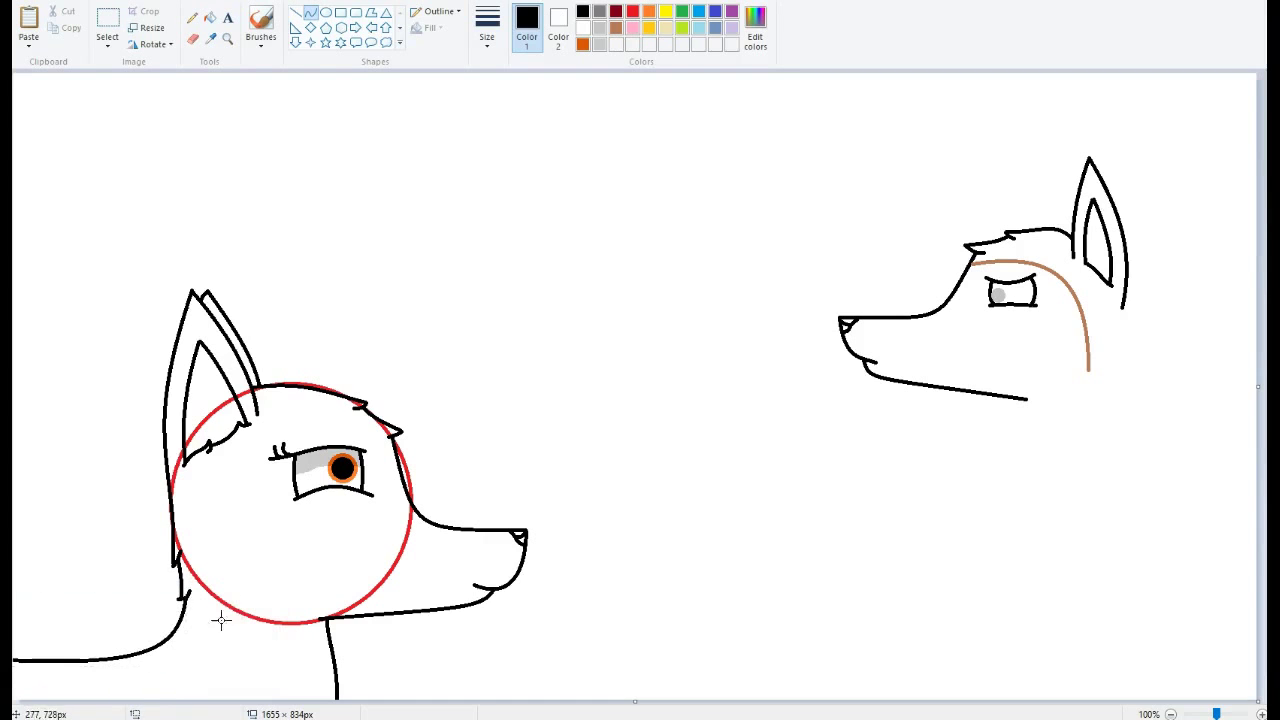
Step: Undo the neck and back lines of the second head
key("ctrl+z")
key("ctrl+z")
key("ctrl+z")
Step: Select the whole second head, flip it horizontally and shift it slightly toward the first head
left_click(118, 25)
left_click_drag(97, 183, 577, 632)
right_click(467, 537)
mouse_move(512, 664)
left_click(612, 712)
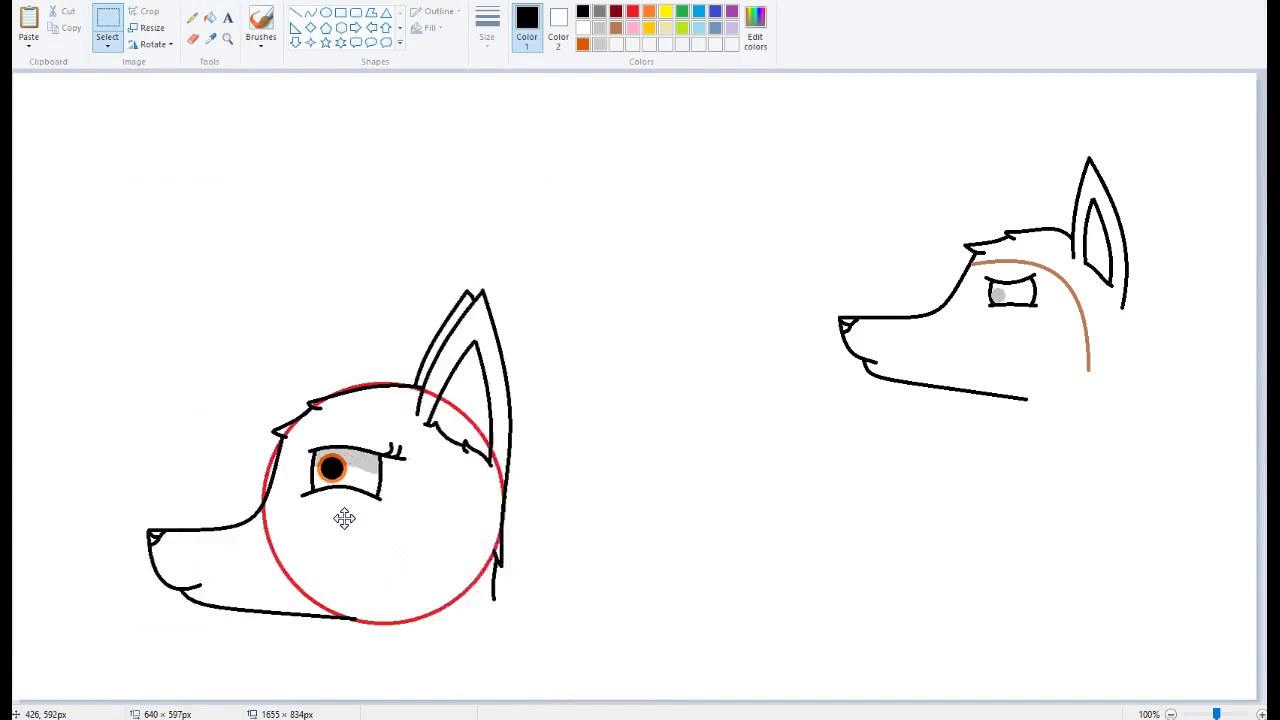
left_click_drag(345, 517, 368, 520)
left_click(660, 376)
Step: Draw a black-filled circular pupil in the smaller head's eye and fill the ring around it with indigo
left_click(227, 39)
left_click(1005, 300)
left_click(765, 330)
left_click(450, 375)
left_click(443, 377)
left_click(326, 13)
left_click_drag(420, 301, 472, 353)
left_click(210, 17)
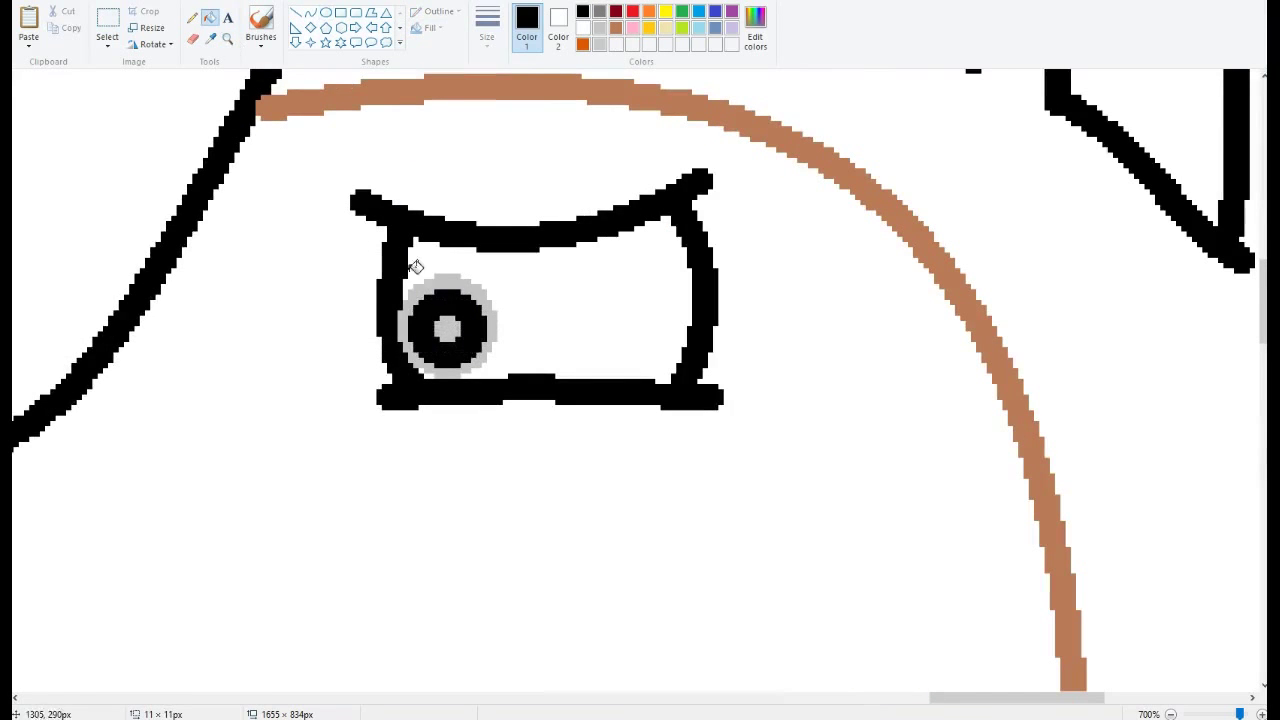
left_click(447, 327)
left_click(715, 11)
left_click(490, 327)
Step: Mix a darker indigo and replace the indigo with it across the upper part of the smaller head's iris
left_click(755, 27)
left_click_drag(797, 313, 797, 322)
left_click(501, 451)
left_click(193, 39)
left_click(715, 11)
left_click(558, 27)
left_click(616, 44)
left_click(525, 42)
left_click_drag(487, 291, 423, 294)
Step: Mix a dark navy custom colour and set it as the background colour, with indigo as the foreground colour
left_click(755, 27)
left_click(797, 227)
left_click(616, 44)
left_click(755, 27)
left_click(796, 343)
left_click(501, 451)
left_click(715, 11)
left_click(558, 27)
left_click(632, 44)
left_click(530, 42)
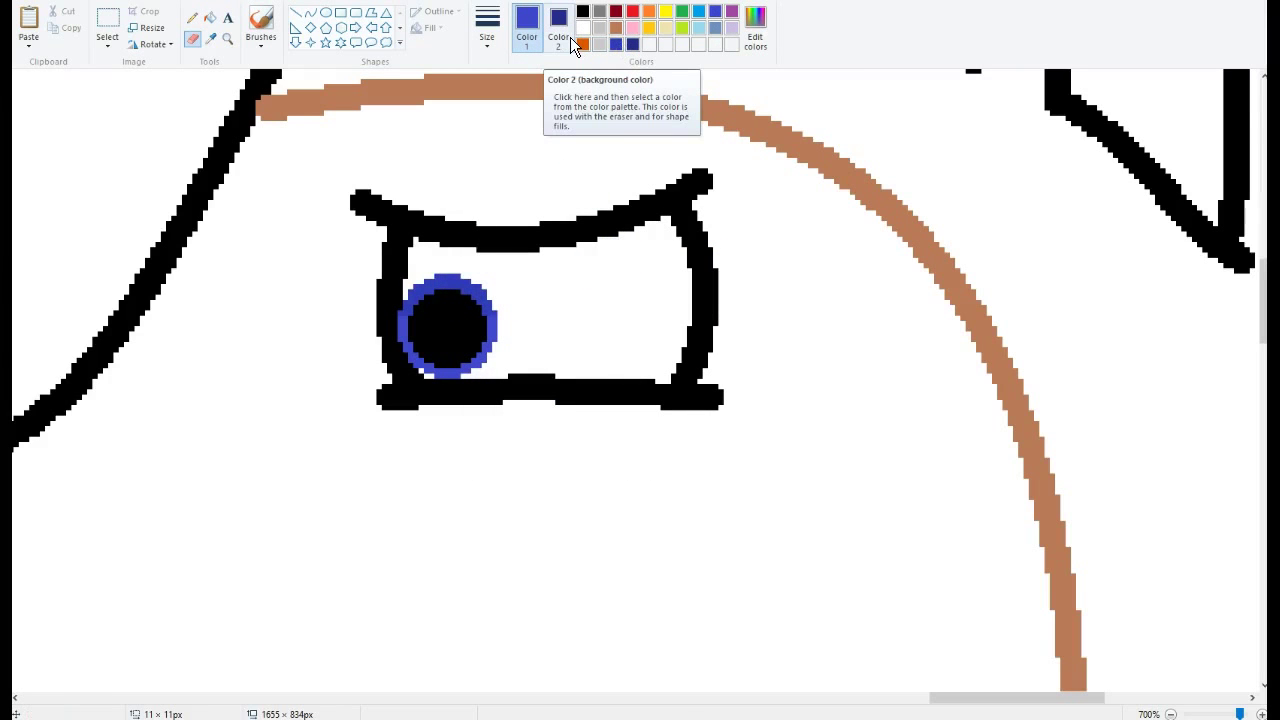
Step: Shade the upper white of the smaller head's eye by replacing white with light grey under the lid
left_click(583, 28)
left_click(559, 30)
left_click(600, 44)
left_click(528, 36)
mouse_move(487, 291)
left_mouse_down()
mouse_move(657, 234)
mouse_move(497, 277)
mouse_move(666, 237)
left_mouse_up()
scroll(398, 280, "down", 6)
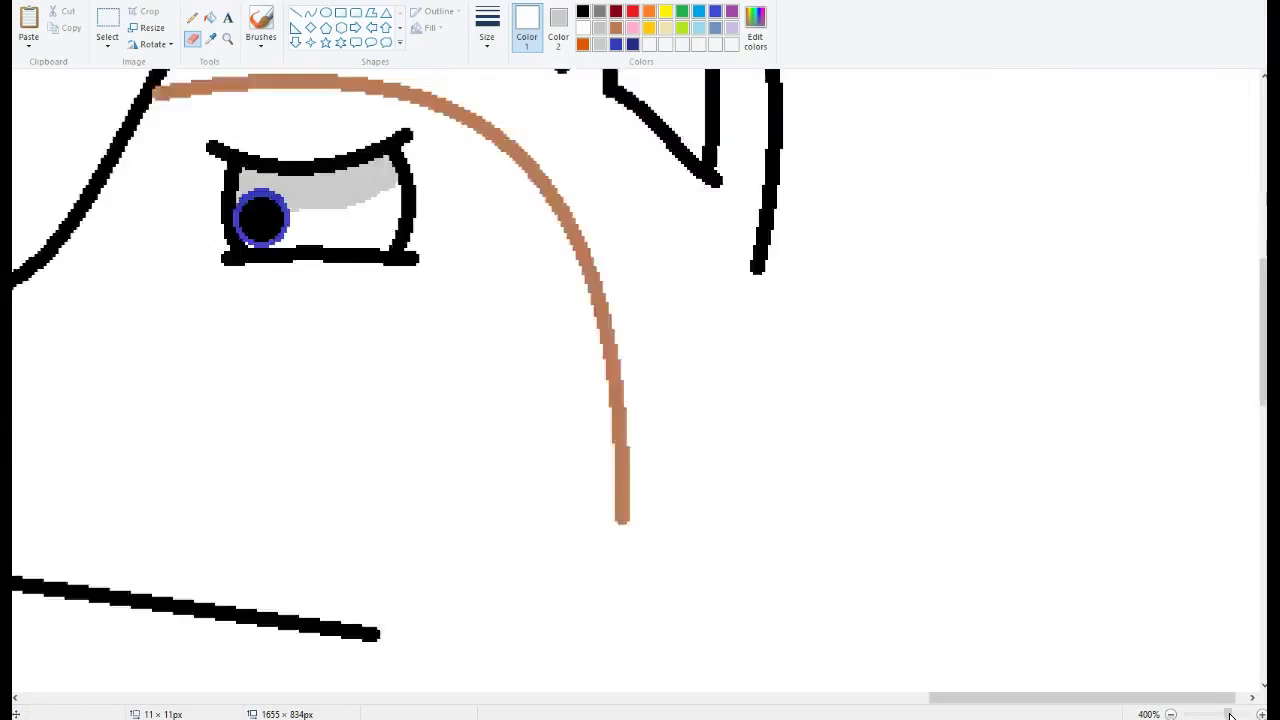
left_click(560, 38)
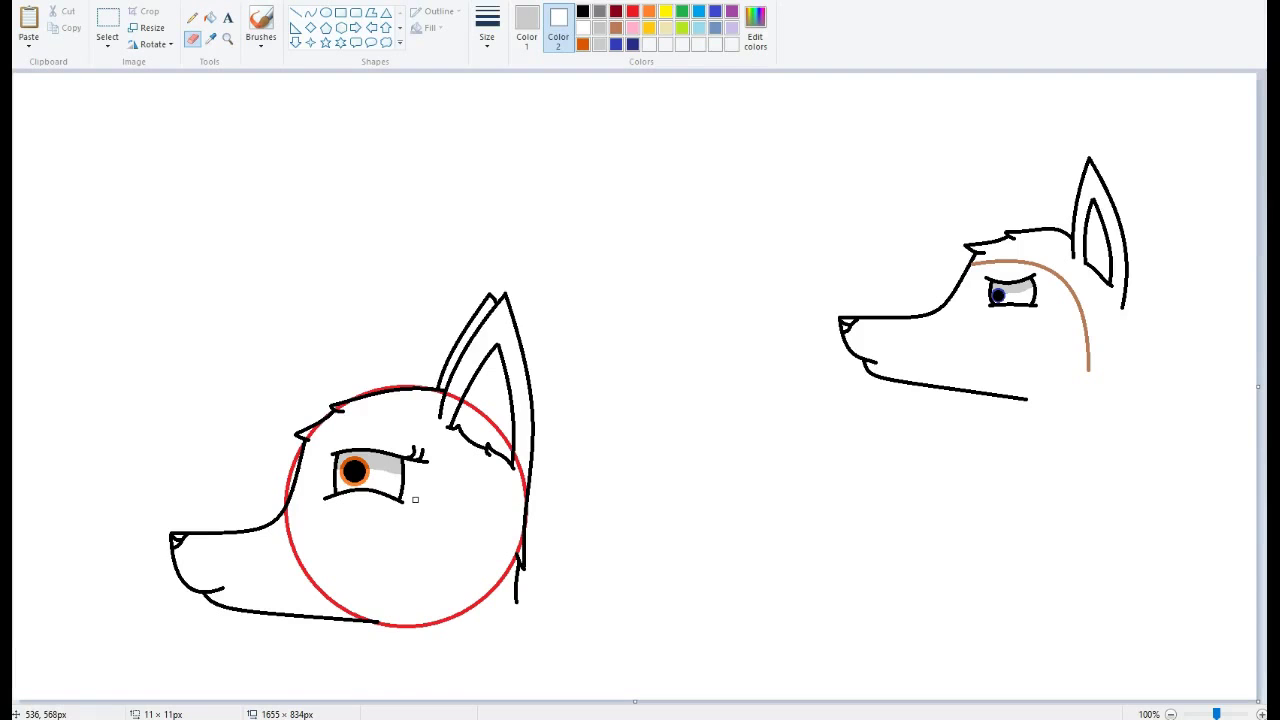
Step: Remove the red guide circle from the larger head by replacing red with white, keeping the black outlines
left_click(228, 39)
left_click(406, 502)
left_click(527, 27)
left_click(632, 13)
left_click(193, 40)
mouse_move(478, 251)
left_mouse_down()
mouse_move(420, 337)
mouse_move(417, 477)
mouse_move(606, 666)
mouse_move(816, 616)
mouse_move(874, 478)
mouse_move(866, 325)
mouse_move(746, 201)
mouse_move(489, 240)
mouse_move(534, 200)
mouse_move(862, 327)
left_mouse_up()
left_click(487, 27)
left_click(509, 156)
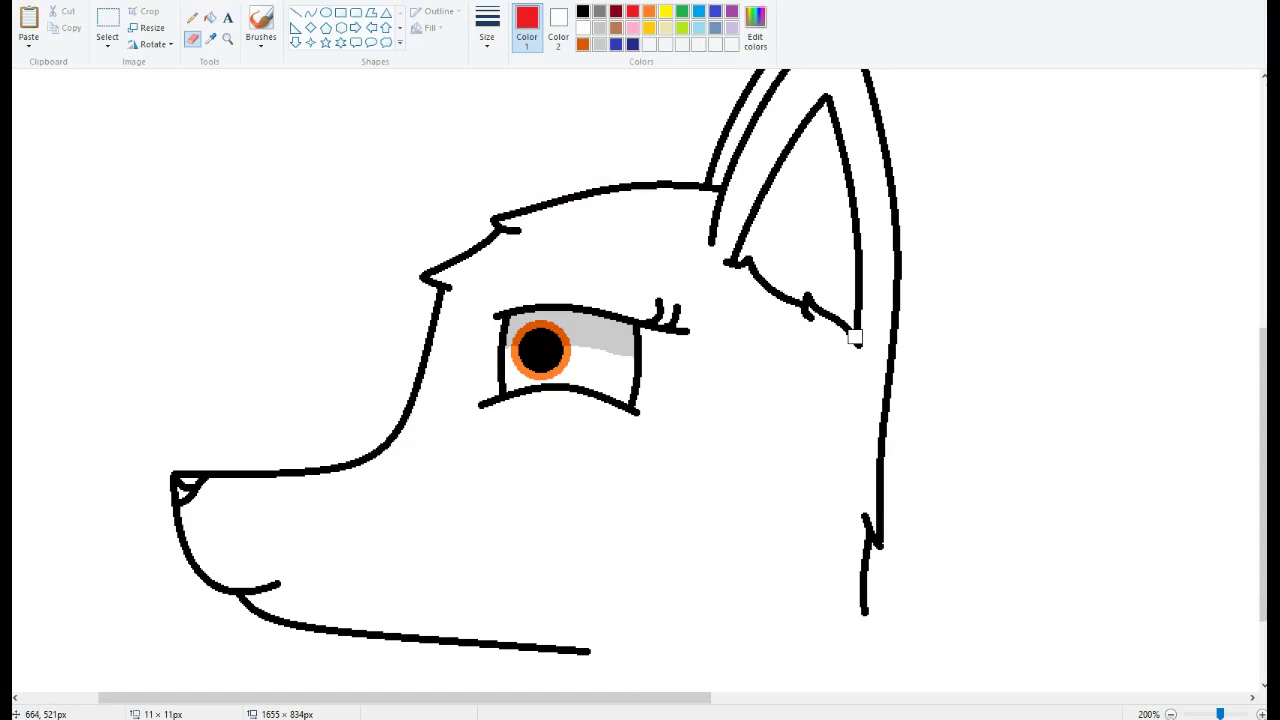
mouse_move(1220, 713)
left_mouse_down()
mouse_move(1196, 713)
mouse_move(1216, 713)
left_mouse_up()
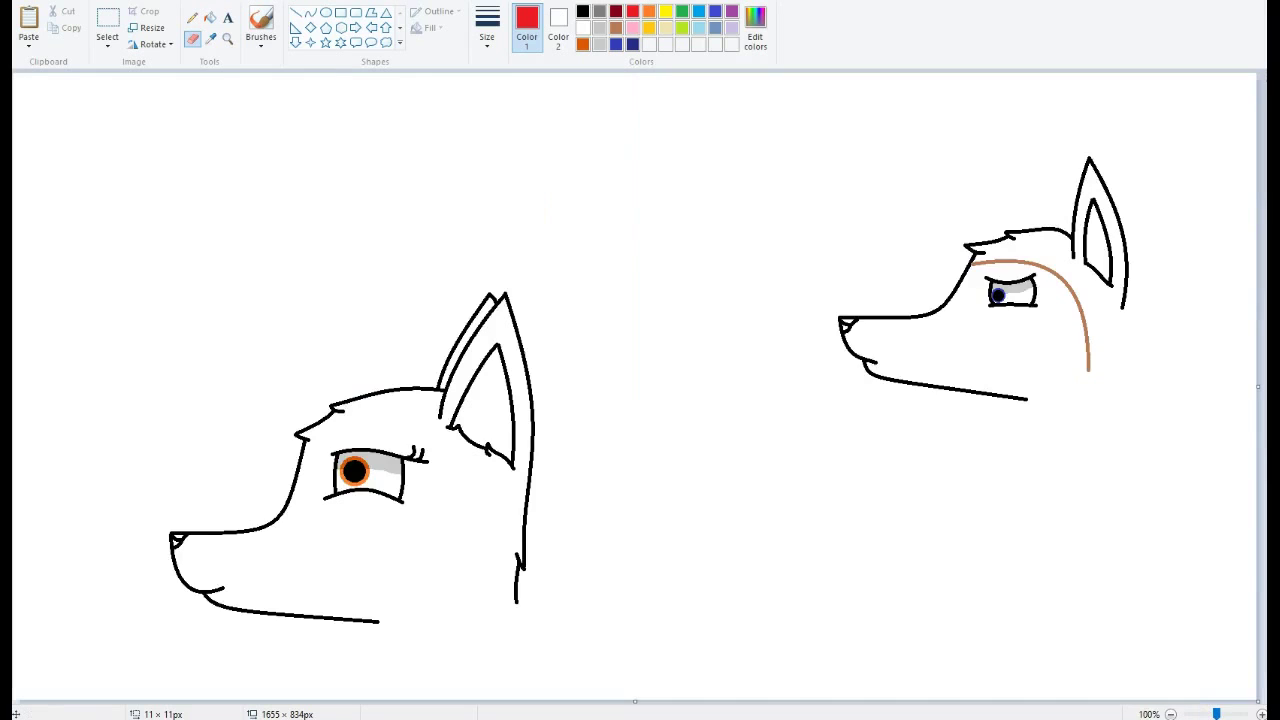
Step: Draw a third muzzle in black entering from the canvas edge and facing the larger head, with an open mouth and nose marks
mouse_move(13, 535)
left_mouse_down()
mouse_move(74, 535)
mouse_move(63, 588)
mouse_move(16, 622)
mouse_move(31, 613)
left_mouse_up()
left_click(583, 12)
right_click(41, 622)
left_click(68, 528)
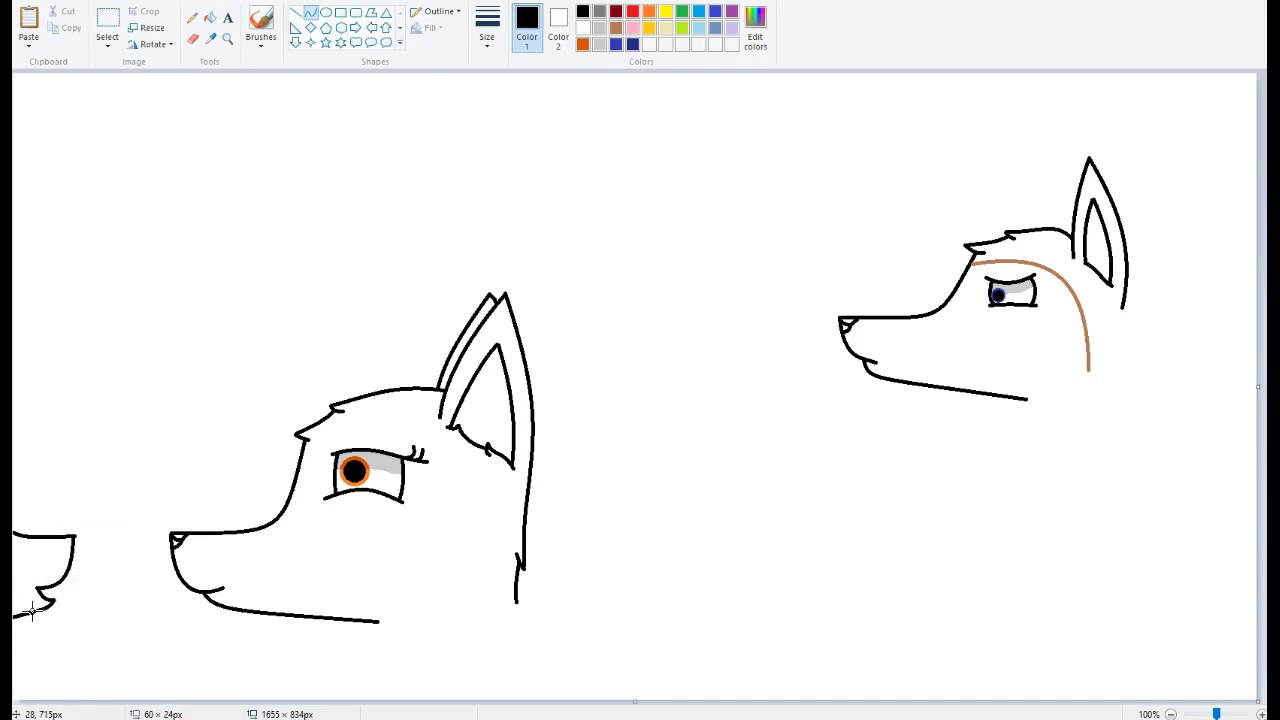
mouse_move(60, 538)
left_mouse_down()
mouse_move(75, 552)
mouse_move(71, 542)
left_mouse_up()
left_click(121, 550)
left_click(98, 529)
Step: Mix a dark magenta and use it to draw and fill the tongue in the third muzzle's mouth
left_click(227, 39)
left_click(183, 547)
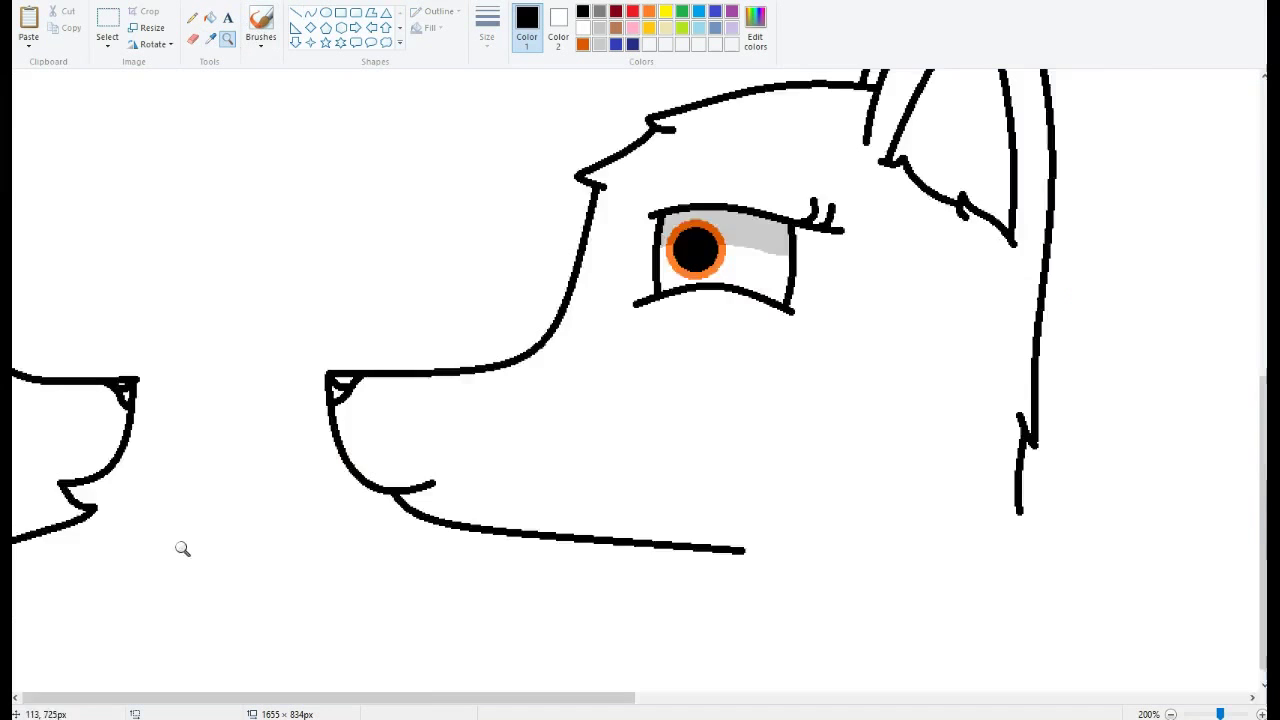
left_click(183, 547)
left_click(185, 450)
left_click(185, 420)
left_click(185, 400)
left_click(185, 400)
left_click(752, 32)
left_click(754, 269)
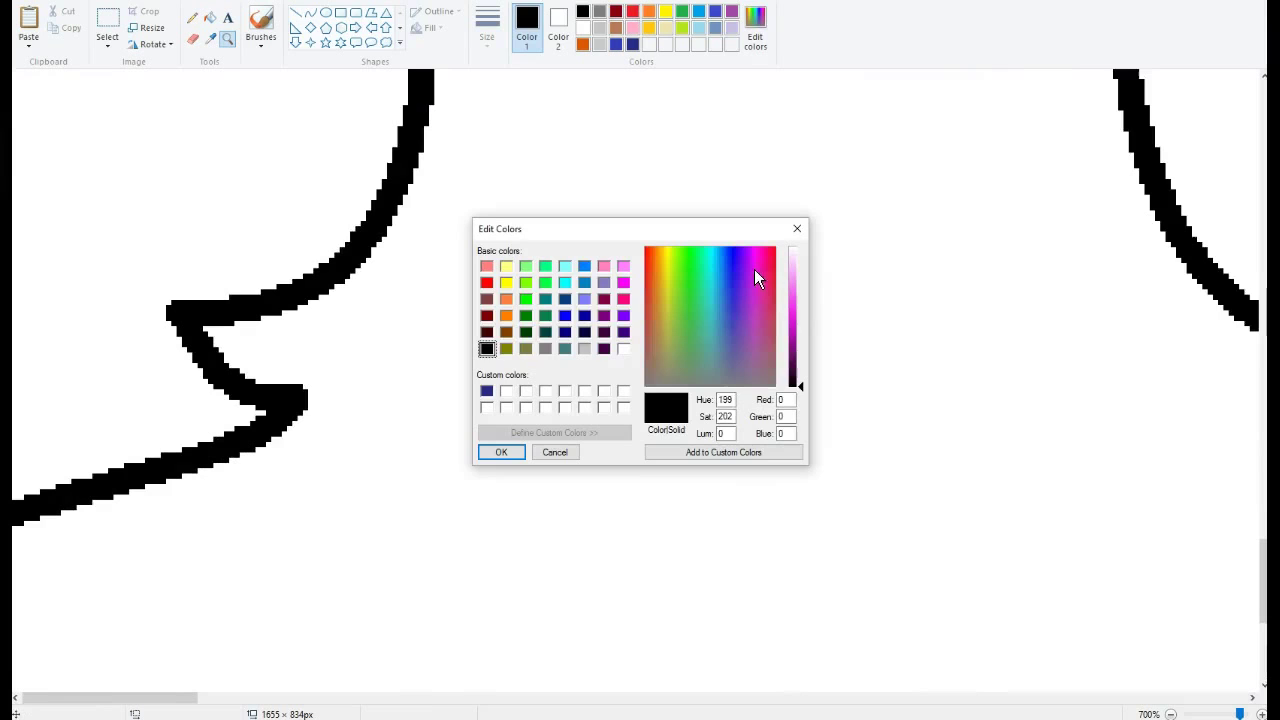
left_click(788, 319)
left_click(503, 449)
left_click(311, 13)
mouse_move(296, 383)
left_mouse_down()
mouse_move(219, 344)
mouse_move(261, 347)
left_mouse_up()
left_click(210, 18)
left_click(258, 369)
left_click_drag(1240, 714, 1216, 714)
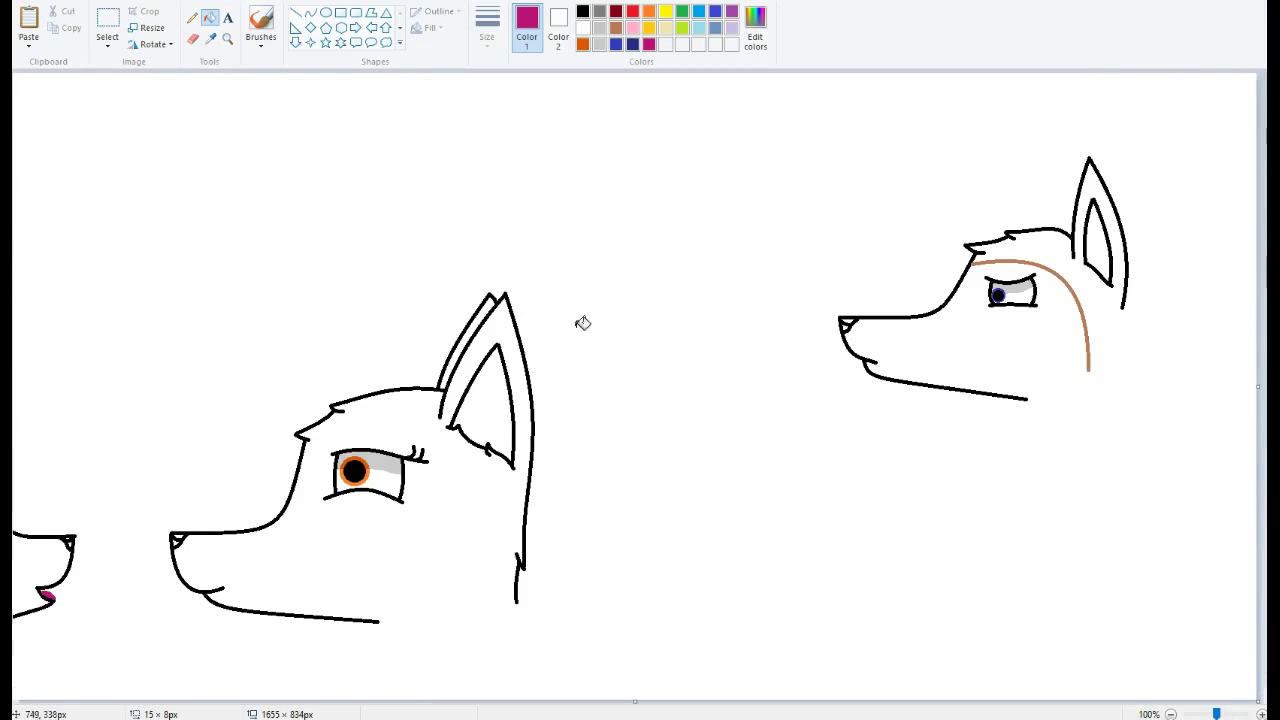
Step: Draw the larger canine's throat line and its curved nape and back line in black down to the canvas edge
left_click(311, 13)
left_click(616, 12)
left_click(583, 12)
left_click_drag(357, 620, 338, 700)
mouse_move(512, 603)
left_mouse_down()
mouse_move(634, 664)
mouse_move(782, 704)
left_mouse_up()
left_click(500, 646)
left_click(639, 677)
left_click(710, 568)
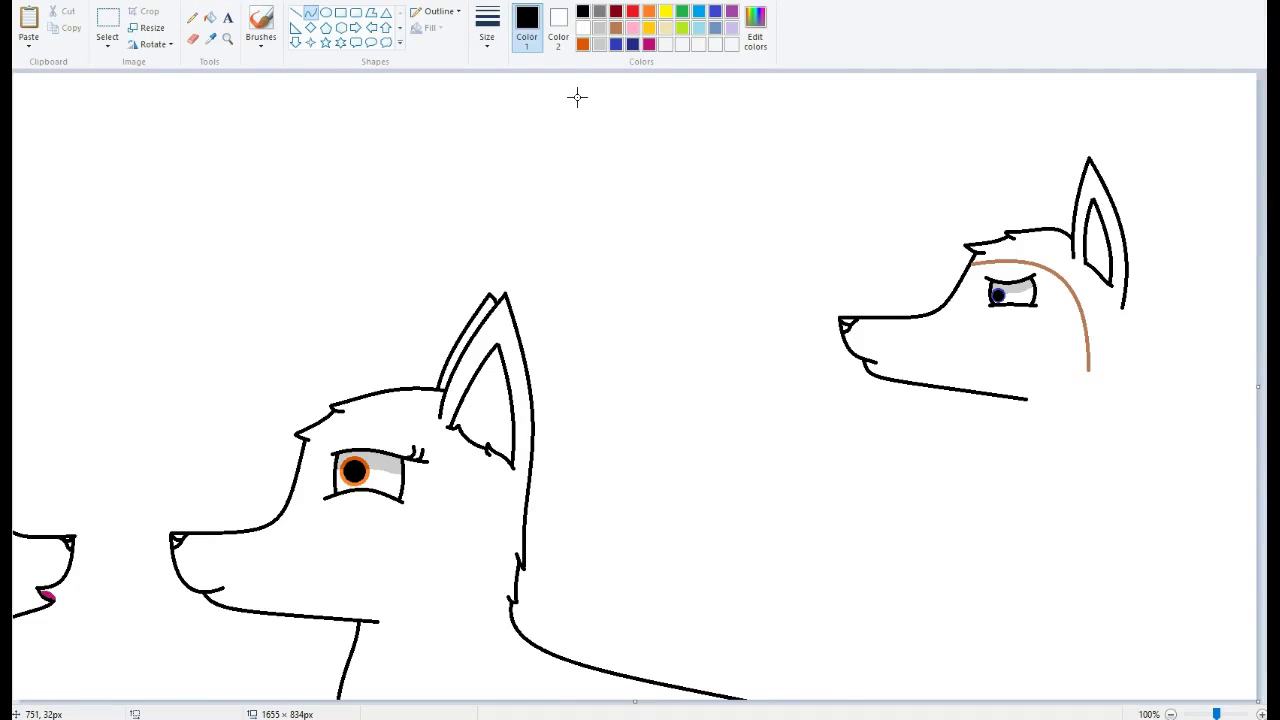
Step: Draw the smaller canine's throat line below the jaw and a curved back line from its nape to the canvas edge
left_click_drag(1006, 398, 1003, 515)
left_click(1000, 472)
left_click(1009, 444)
left_click_drag(1121, 308, 1264, 542)
left_click(1115, 459)
left_click(1162, 475)
Step: Draw the smaller canine's foreleg in black, with front and rear edges ending in a paw
mouse_move(1054, 473)
left_mouse_down()
mouse_move(1052, 632)
mouse_move(1039, 656)
mouse_move(1078, 657)
mouse_move(1101, 537)
left_mouse_up()
left_click(1052, 565)
left_click(1052, 574)
left_click(1037, 641)
left_click(1037, 641)
left_click(1063, 658)
left_click(1063, 658)
left_click(1100, 584)
left_click(1100, 584)
Step: Draw the smaller canine's bent hind leg with a long foot and add toe lines to both paws
left_click(1127, 610)
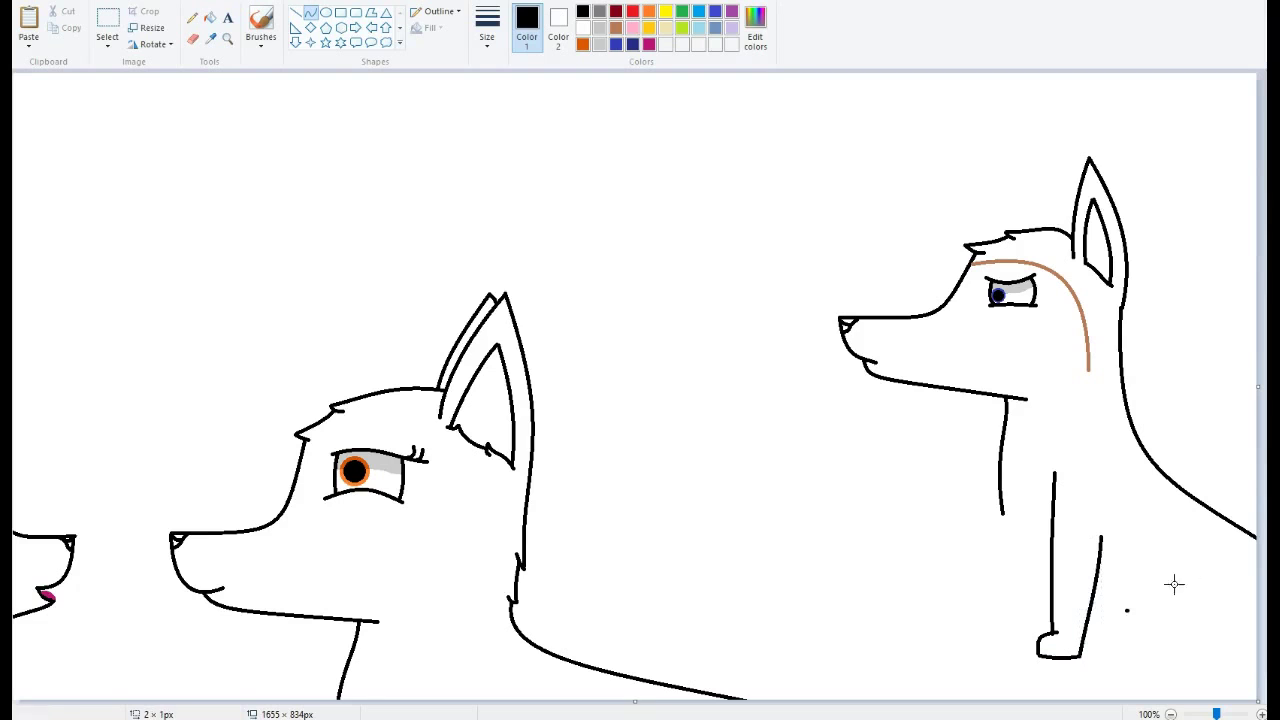
left_click(1203, 598)
mouse_move(1212, 571)
left_mouse_down()
mouse_move(1216, 636)
mouse_move(1110, 655)
mouse_move(1257, 656)
left_mouse_up()
left_click(1203, 598)
left_click(1109, 632)
left_click(1109, 632)
left_click(1200, 661)
left_click(1200, 661)
left_click(1120, 649)
left_click_drag(1125, 646, 1047, 655)
left_click(1045, 650)
left_click(1045, 650)
Step: Draw the smaller canine's curved chest line to the foreleg and its belly line back to the hind leg
left_click(1012, 534)
mouse_move(1003, 514)
left_mouse_down()
mouse_move(1051, 578)
mouse_move(1201, 618)
mouse_move(1161, 610)
left_mouse_up()
left_click(1014, 540)
left_click(1145, 605)
left_click(1145, 605)
left_click(1159, 517)
Step: Draw a curved line in a mixed dark turquoise blue across the smaller canine's neck and extend the brown face line to meet it
left_click(699, 12)
left_click(228, 39)
left_click(935, 374)
left_click(935, 374)
left_click(755, 28)
left_click(800, 341)
left_click(502, 451)
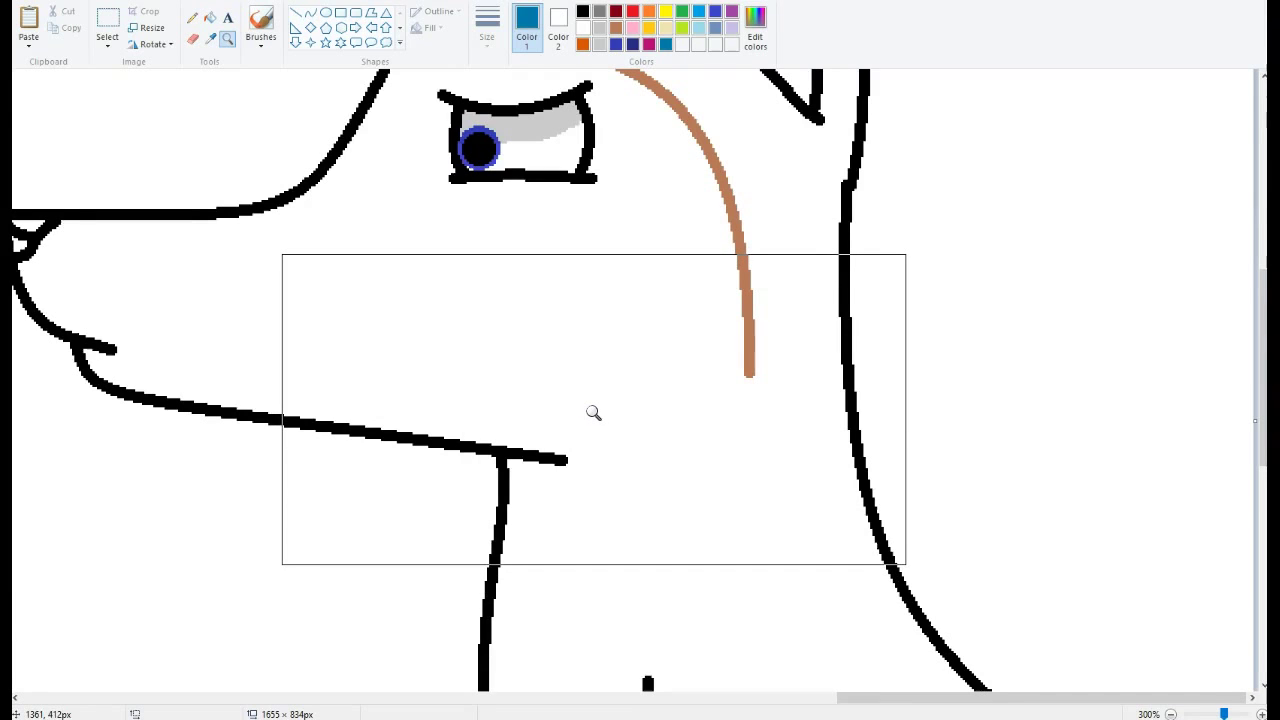
left_click(312, 13)
left_click_drag(857, 476, 494, 603)
left_click(765, 493)
left_click(606, 586)
left_click(616, 27)
left_click_drag(748, 376, 768, 497)
Step: Draw a long curved stripe on the smaller canine's shoulder and fill it with the custom dark turquoise blue
left_click_drag(1263, 378, 1263, 495)
left_click(702, 11)
left_click_drag(986, 407, 788, 239)
left_click(874, 338)
left_click(667, 44)
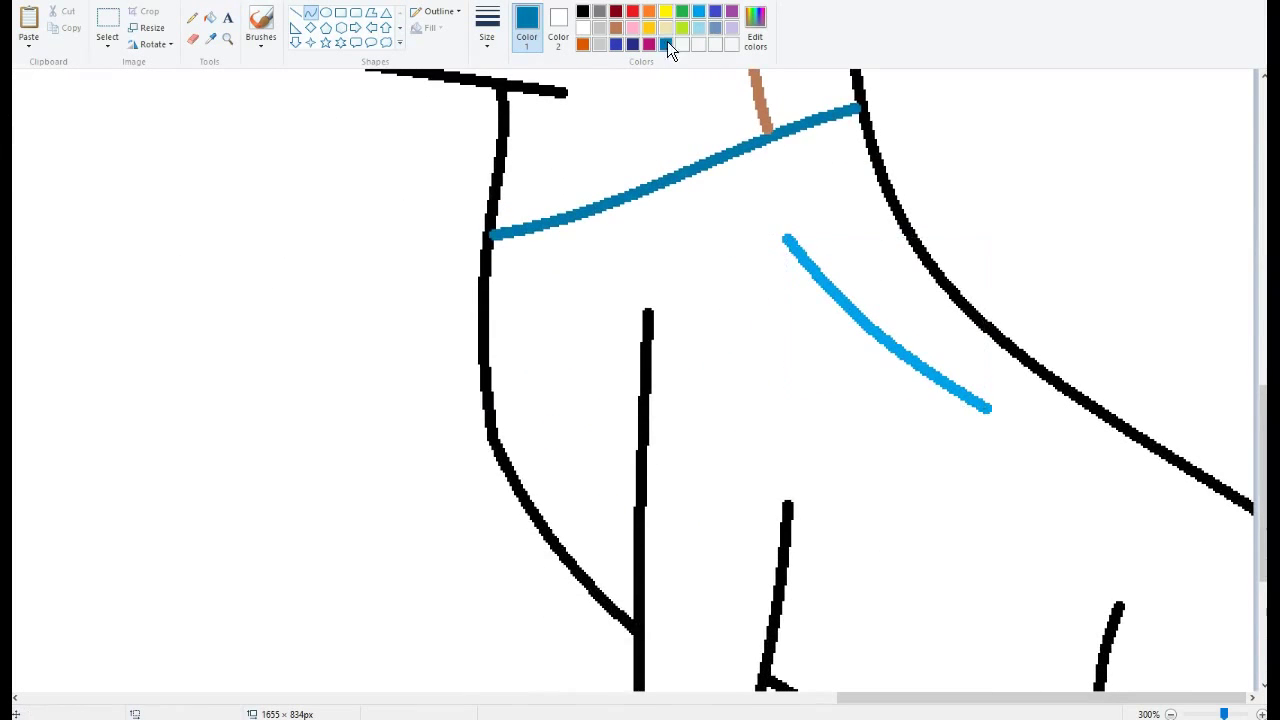
left_click(210, 18)
left_click(795, 248)
Step: Add three shorter dark turquoise curved stripes around the long shoulder stripe
left_click(311, 13)
left_click_drag(829, 364, 761, 280)
left_click(778, 316)
left_click_drag(900, 409, 946, 440)
left_click(911, 430)
left_click_drag(842, 214, 944, 329)
left_click(866, 260)
Step: Draw light grey pencil zigzags along all four shoulder stripes
left_click(193, 18)
left_click(599, 29)
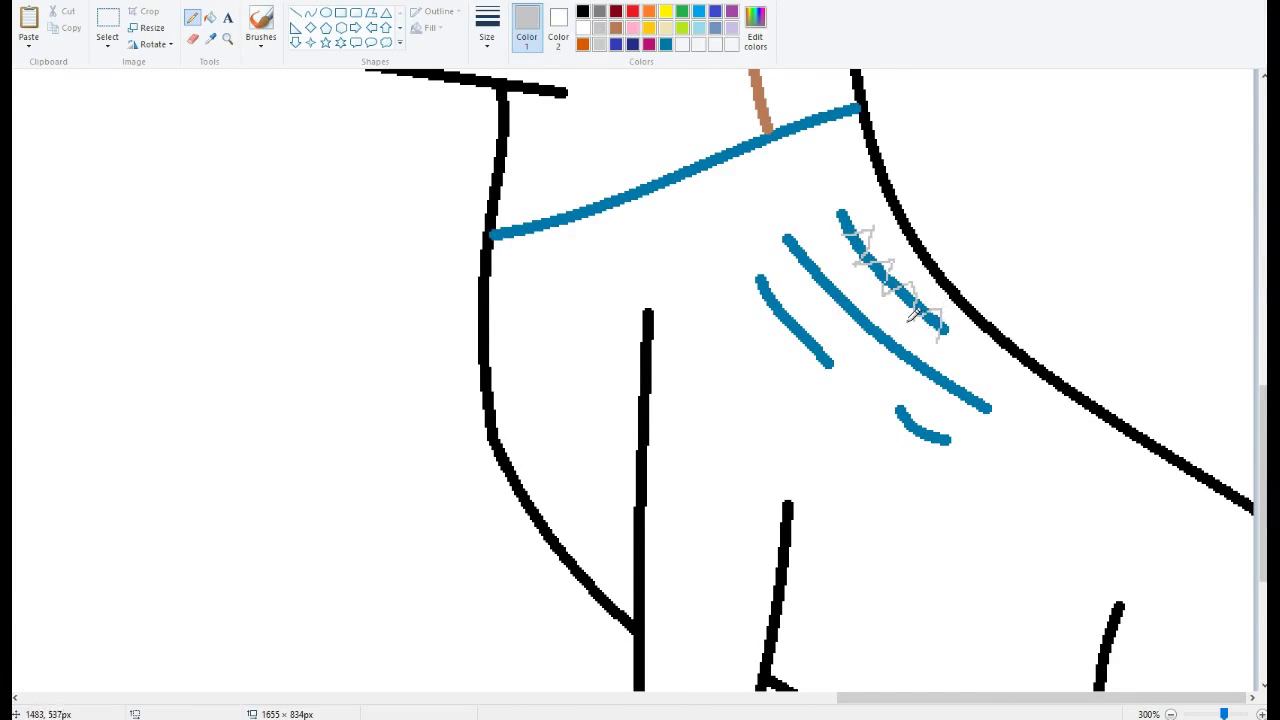
mouse_move(808, 243)
left_mouse_down()
mouse_move(818, 280)
mouse_move(887, 342)
mouse_move(963, 381)
mouse_move(975, 410)
left_mouse_up()
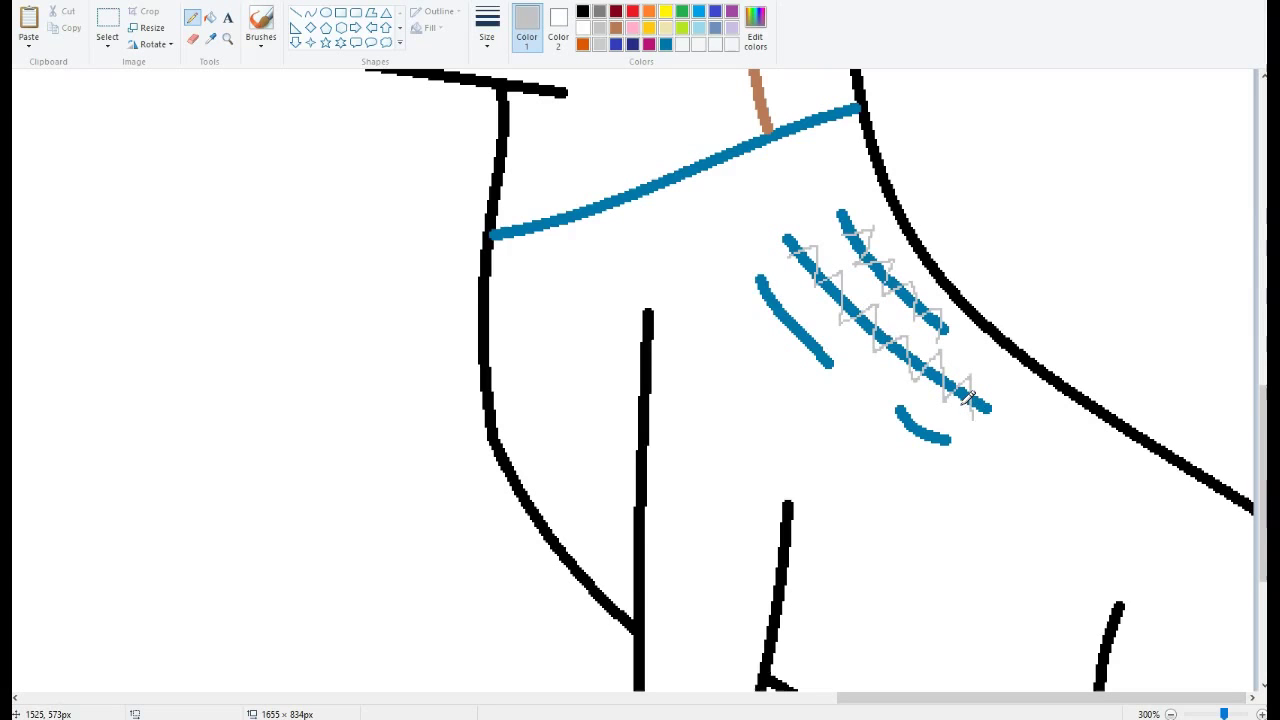
left_click_drag(772, 276, 832, 368)
left_click_drag(902, 406, 942, 450)
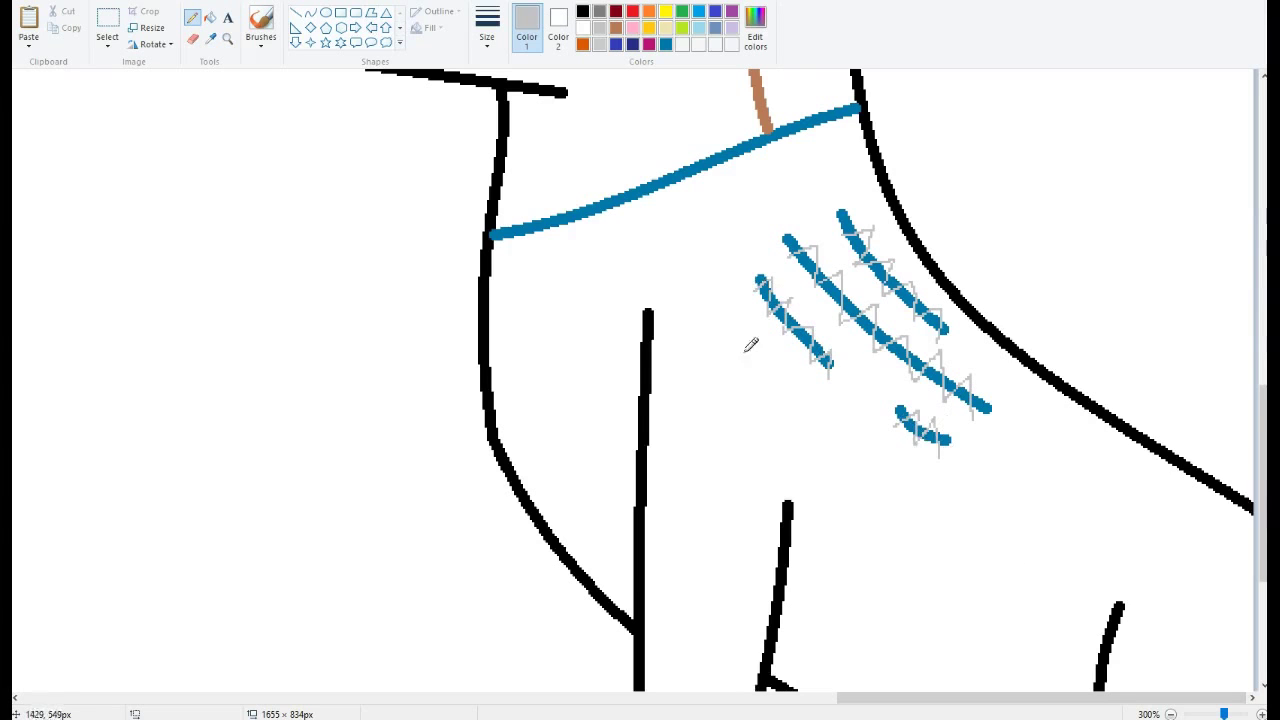
Step: Draw dark turquoise curved lines across the smaller canine's upper foreleg and from its back to its belly ahead of the hind leg
scroll(751, 345, "down", 3)
left_click(311, 12)
left_click(665, 44)
left_click_drag(651, 334, 771, 437)
left_click_drag(710, 385, 700, 400)
left_click_drag(1182, 294, 1031, 585)
left_click_drag(1096, 467, 1086, 471)
scroll(1084, 456, "down", 2)
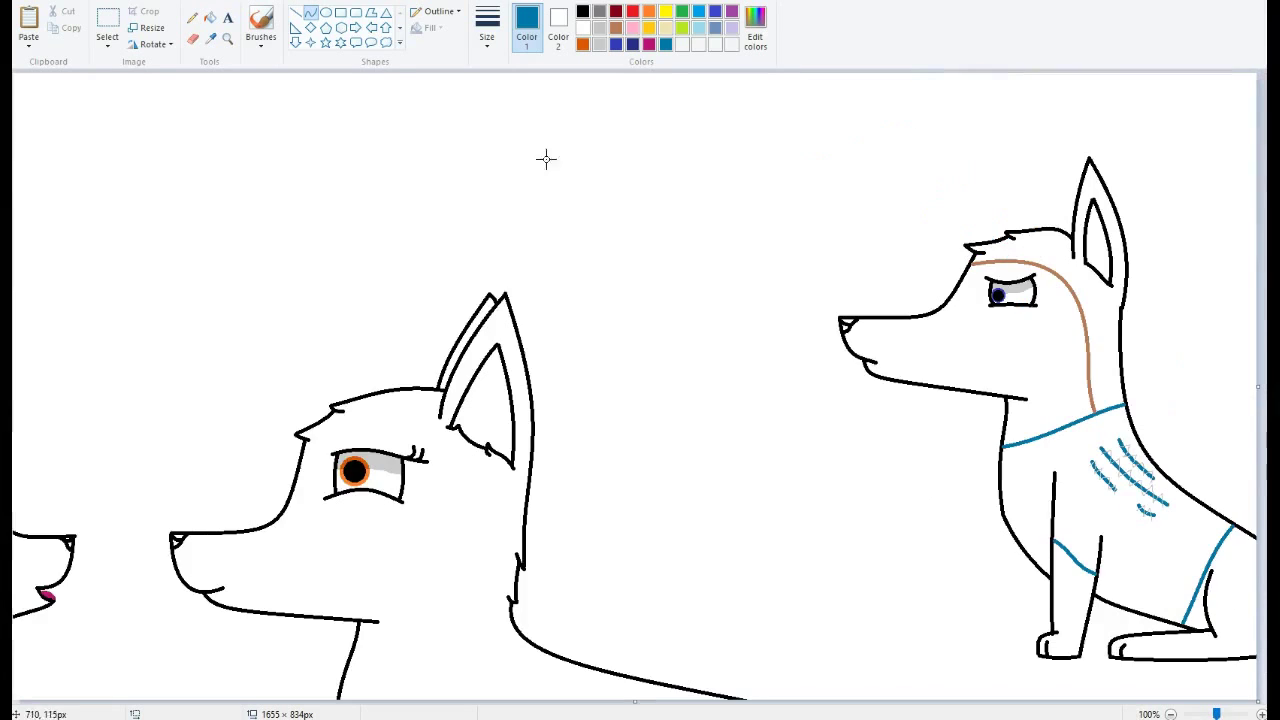
Step: Fill the smaller canine's torso, between the neckline, foreleg and hind-leg lines, with turquoise blue
left_click(210, 17)
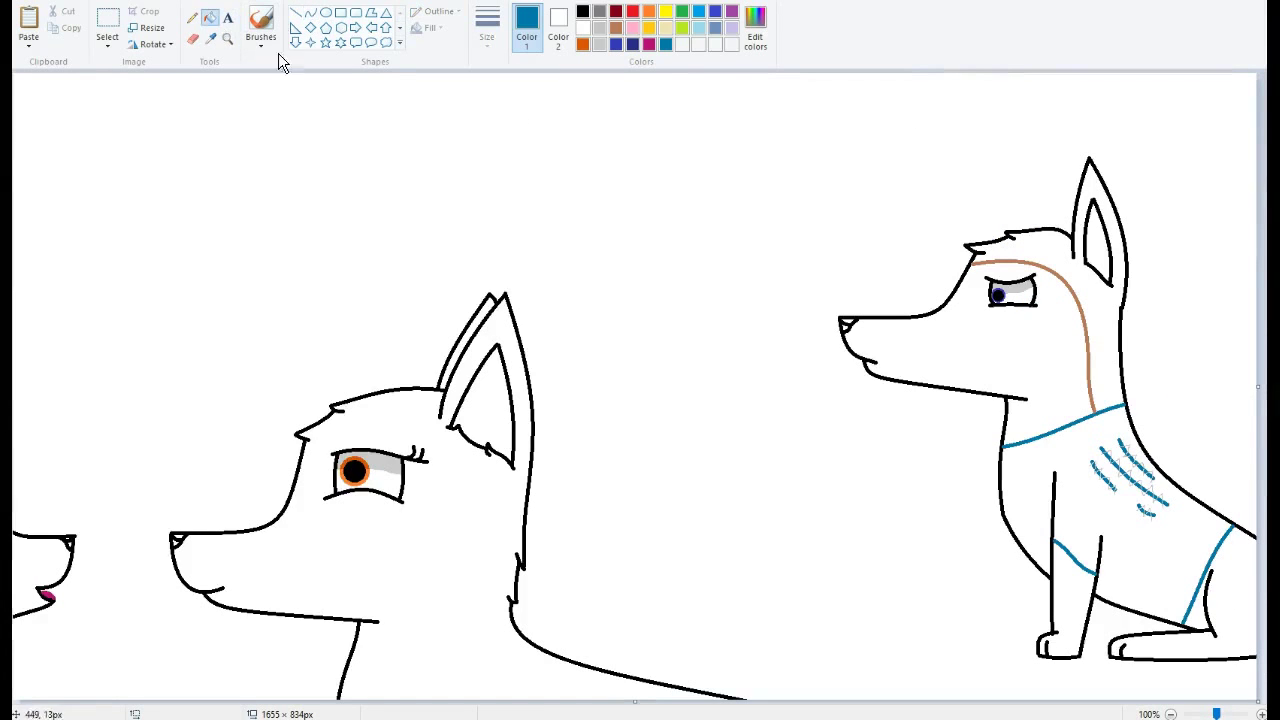
left_click(699, 12)
left_click(1047, 462)
Step: Recolour the smaller canine's curved head line with a darker custom brown and fill the top of its head, outer ear and nape brown
left_click(616, 28)
left_click(756, 30)
left_click(798, 343)
left_click(501, 452)
left_click(1083, 318)
left_click(616, 28)
left_click(999, 248)
Step: Mix a light tan for the smaller canine's face, legs and haunch, and fill its inner ear dark brown
left_click(756, 30)
left_click(789, 289)
left_click(501, 452)
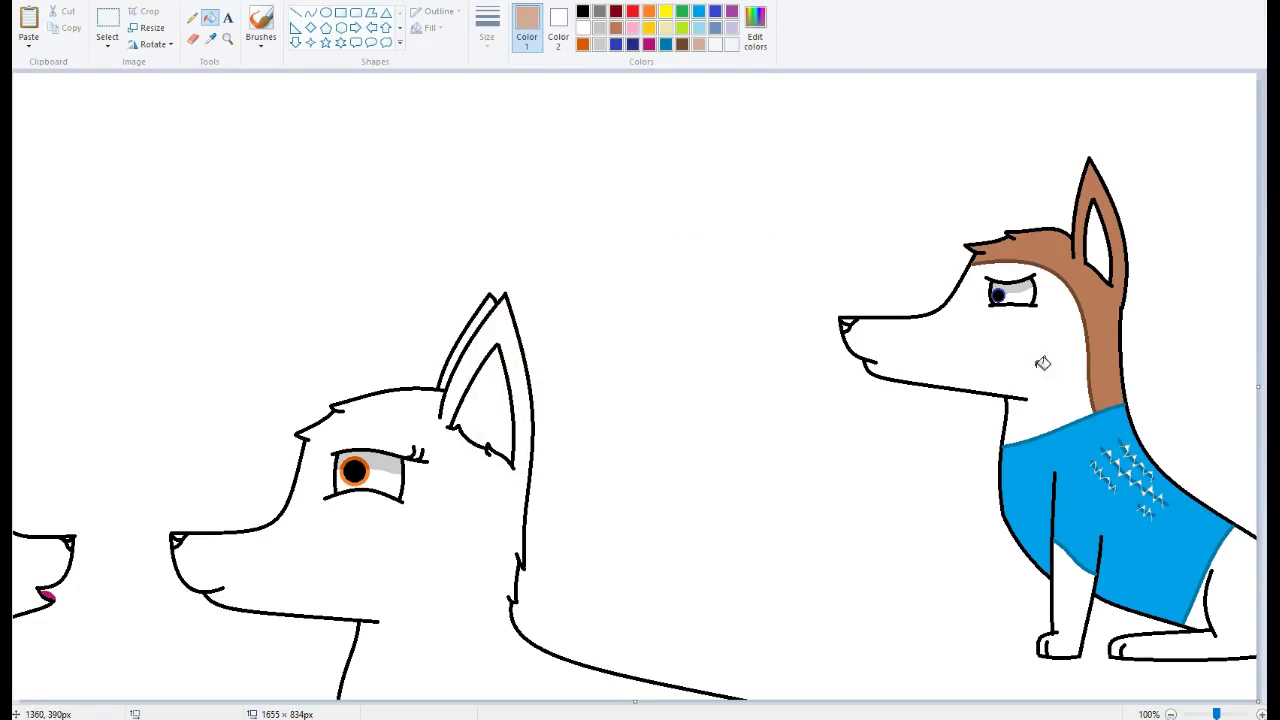
left_click(1038, 366)
left_click(1077, 627)
left_click(1098, 246)
left_click(682, 44)
left_click(1105, 250)
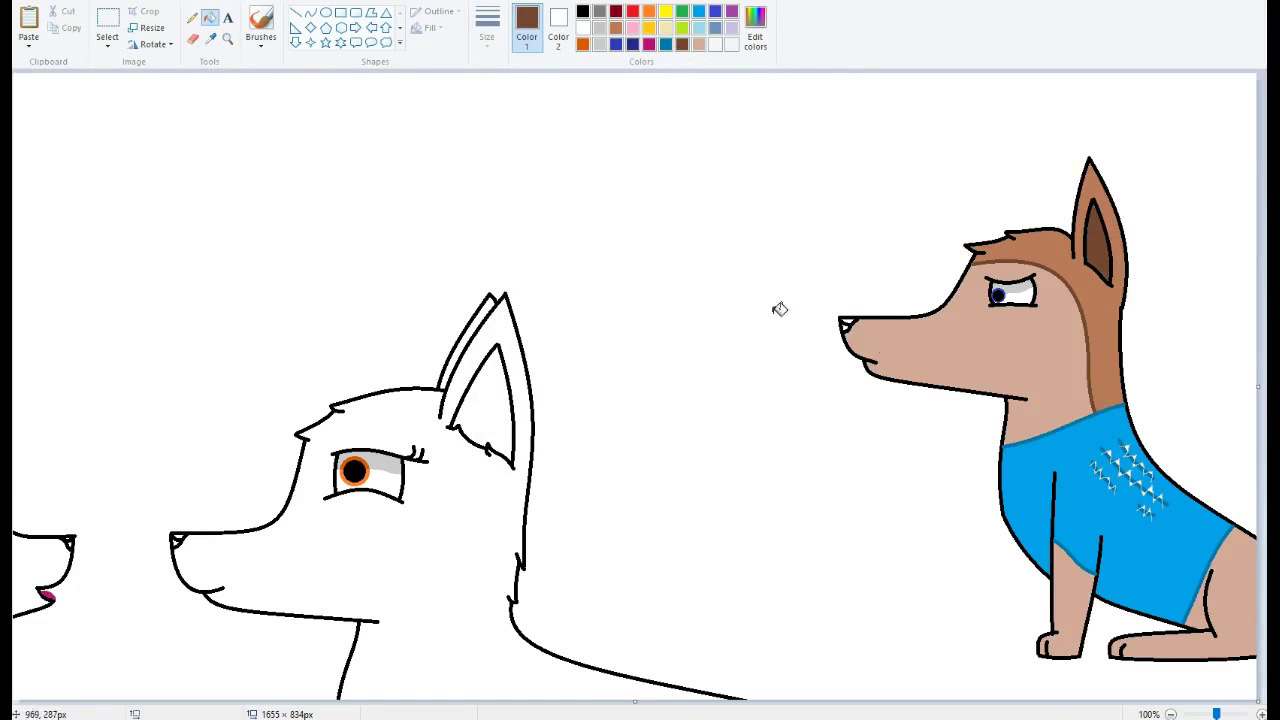
Step: Replace the white patches around the smaller canine's shoulder zigzags with turquoise, using the eraser to swap white for turquoise
left_click(228, 39)
left_click(1125, 475)
left_click(1125, 475)
left_click(1125, 475)
left_click(583, 28)
left_click(559, 28)
left_click(699, 12)
left_click(193, 39)
mouse_move(708, 87)
left_mouse_down()
mouse_move(786, 157)
mouse_move(815, 254)
mouse_move(867, 350)
mouse_move(669, 268)
mouse_move(606, 167)
mouse_move(713, 223)
mouse_move(774, 242)
left_mouse_up()
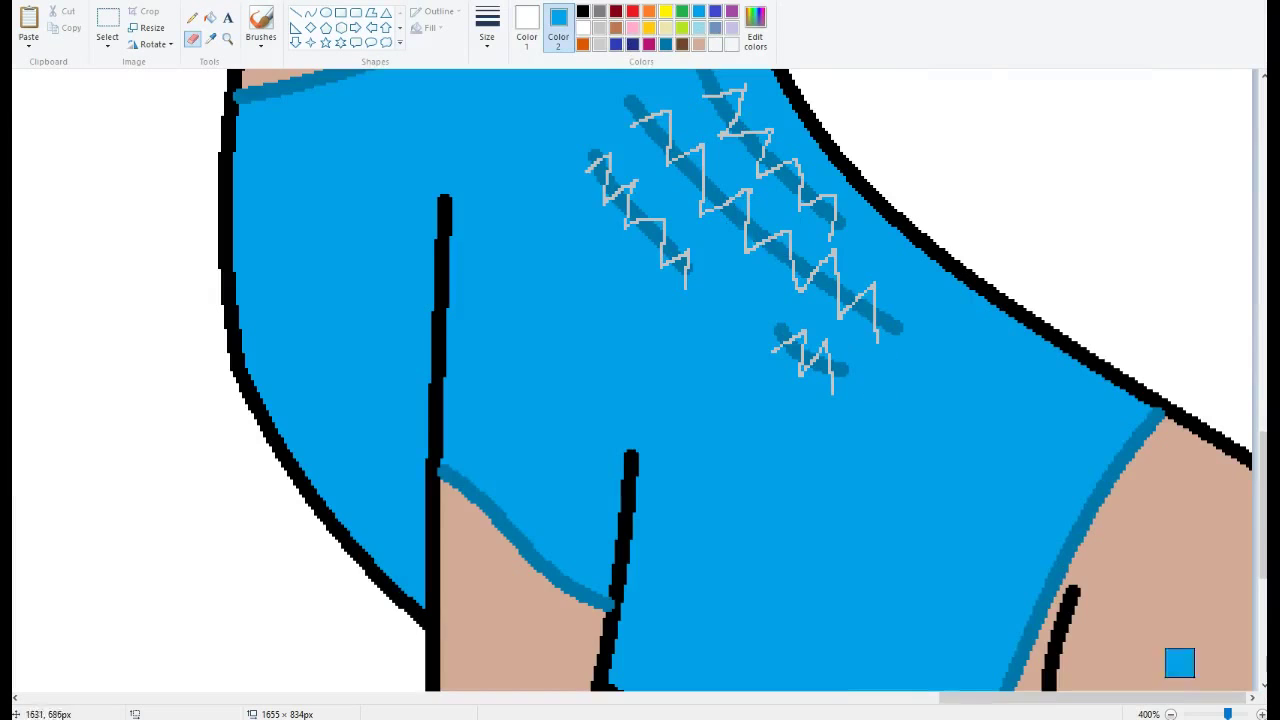
Step: Draw dark brown curved marking lines on the smaller canine's lower hind leg and along its upper foreleg
left_click(1171, 714)
left_click(1171, 714)
left_click(311, 13)
left_click_drag(1034, 561, 1168, 562)
left_click_drag(1055, 580, 1081, 578)
left_click(527, 28)
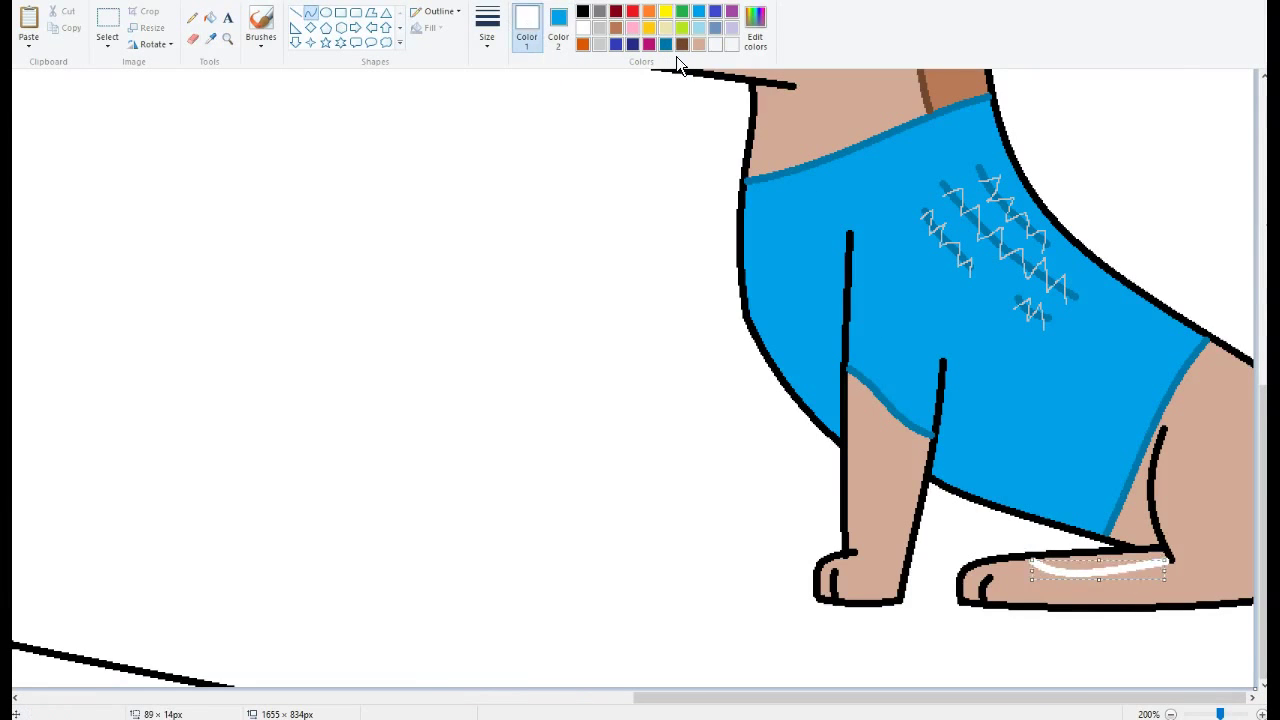
left_click(682, 45)
left_click_drag(875, 401, 851, 495)
left_click_drag(864, 455, 875, 472)
Step: Fill the curved markings on the smaller canine's foreleg and hind leg with brown
left_click(210, 18)
left_click(864, 450)
key("ctrl+z")
left_click(616, 28)
left_click(864, 452)
left_click(1096, 562)
left_click(1213, 714)
scroll(1213, 714, "up", 1)
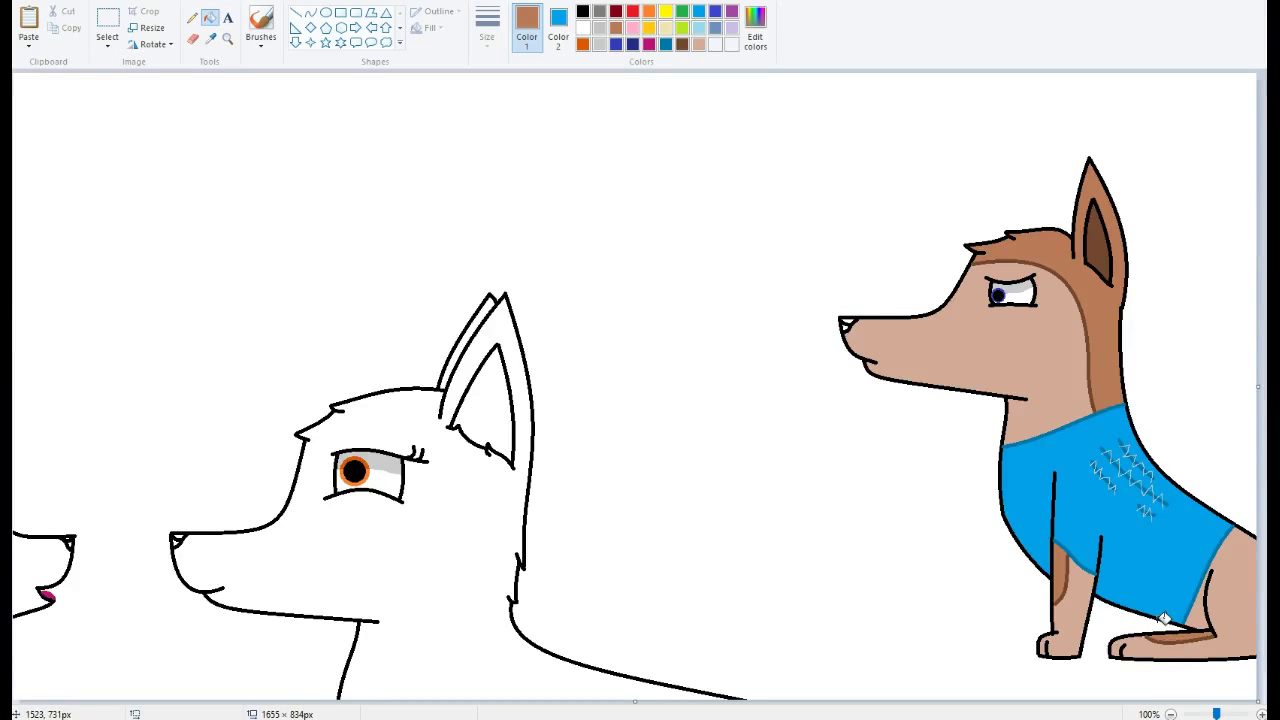
Step: Fill the larger canine's head and body dark red, and its far ear with a darker custom red
left_click(616, 11)
left_click(450, 542)
left_click(755, 28)
left_click(800, 366)
left_click(500, 451)
left_click(458, 350)
Step: Fill the larger canine's inner ear and nose with bright red
left_click(633, 13)
left_click(498, 405)
left_click(176, 543)
left_click(599, 28)
left_click(161, 516)
key("ctrl+z")
Step: Select and copy the entire canine drawing, and start a new blank canvas
left_click(228, 39)
left_click(82, 548)
left_click(82, 548)
left_click(82, 548)
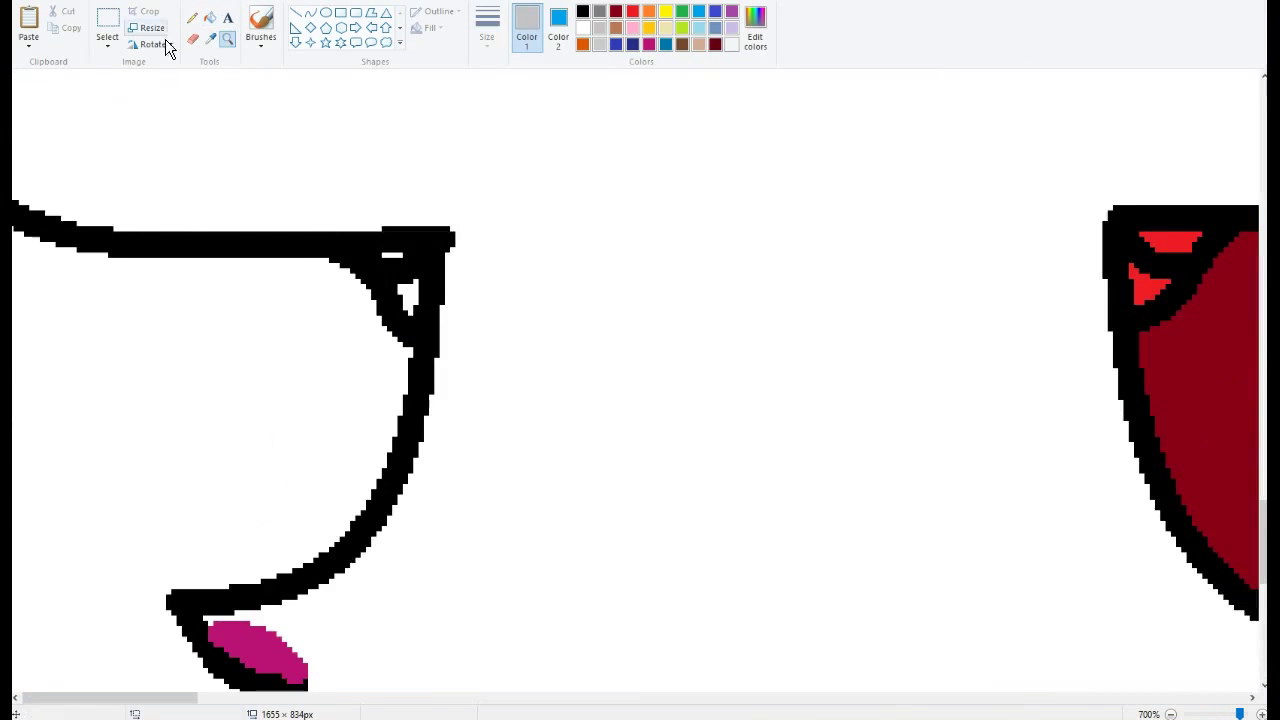
scroll(563, 403, "down", 6)
left_click(107, 30)
right_click(930, 516)
left_click(980, 600)
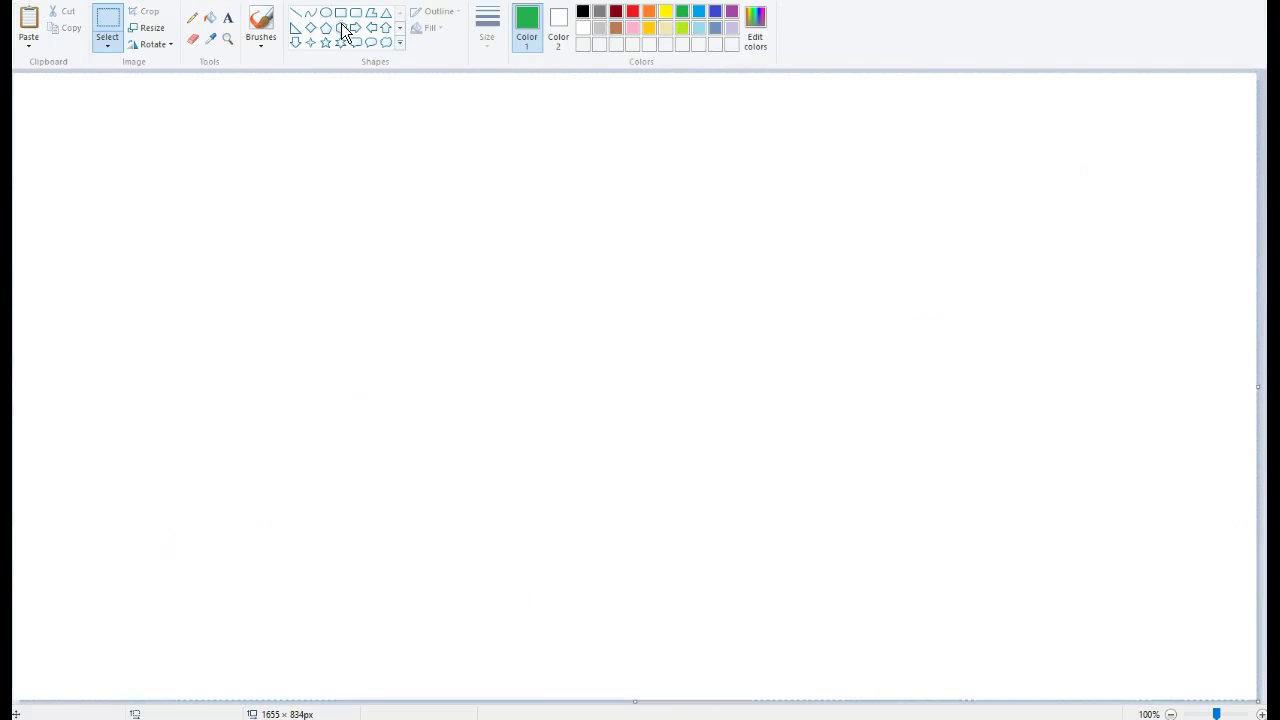
Step: Draw a gently waving horizon line across the full canvas width and recolour it dark green (RGB 12, 73, 1)
left_click(311, 13)
left_click_drag(12, 514, 1257, 514)
left_click_drag(503, 503, 440, 402)
left_click_drag(780, 505, 765, 579)
left_click(755, 28)
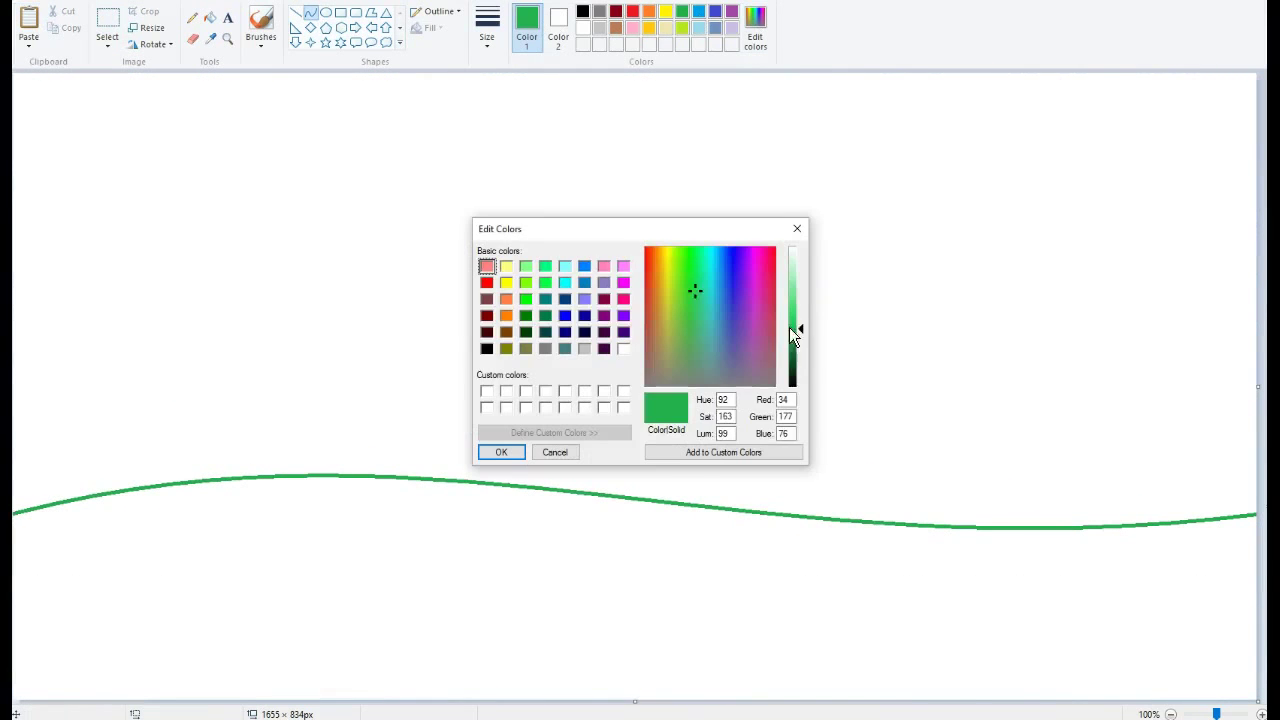
left_click(792, 366)
left_click(501, 452)
left_click(210, 18)
left_click(500, 485)
Step: Mix a slightly lighter custom green and fill the ground below the horizon line with it
left_click(755, 28)
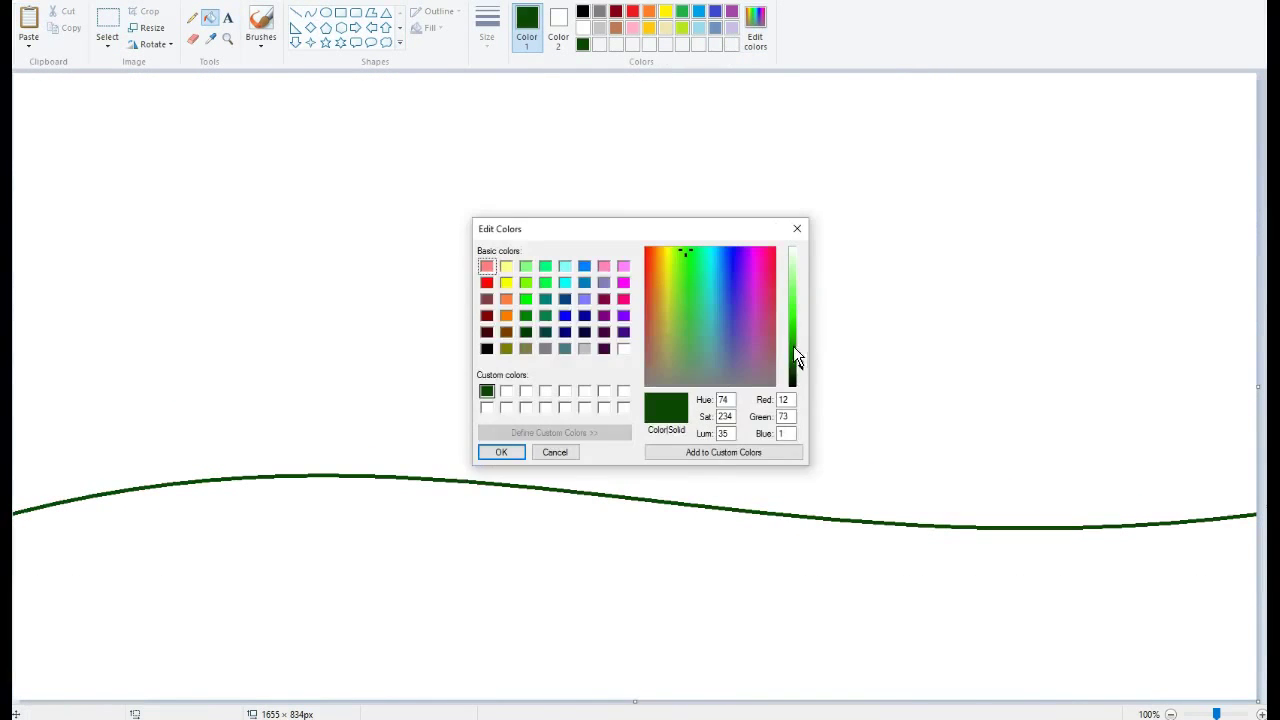
left_click(793, 354)
left_click(501, 452)
left_click(498, 538)
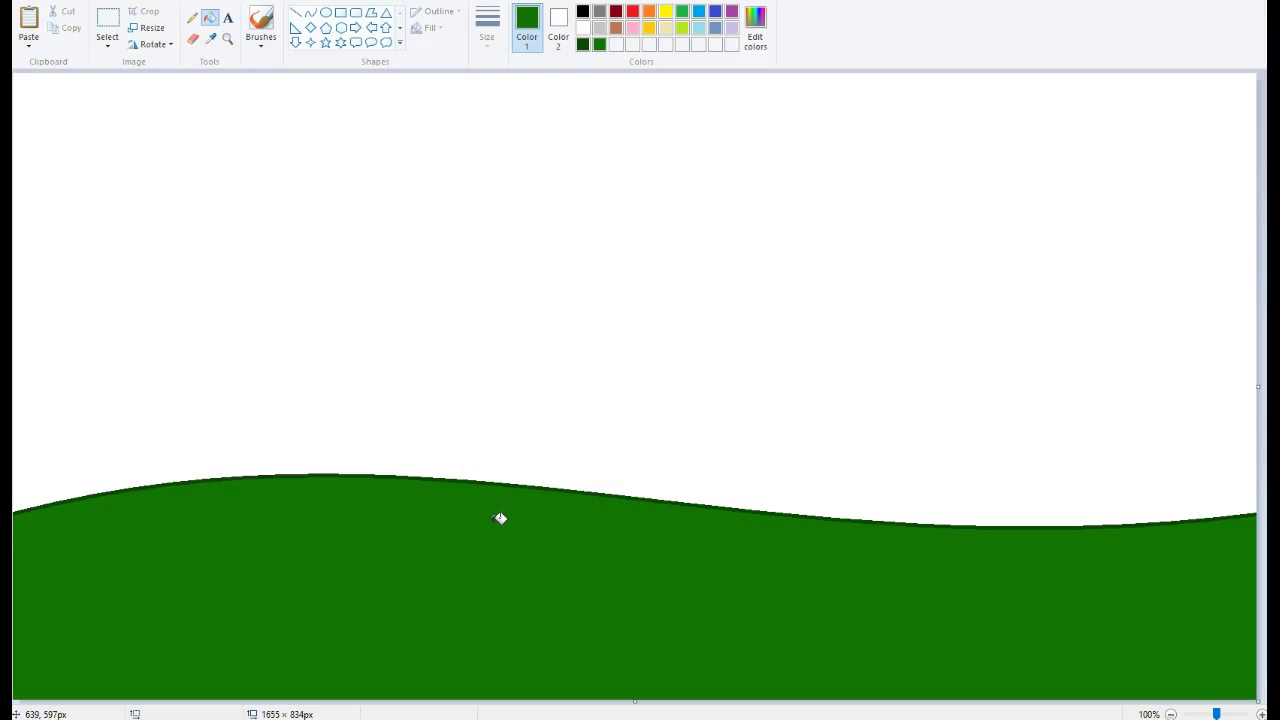
Step: Mix a darker custom turquoise blue and fill the sky above the horizon with it
left_click(699, 11)
left_click(755, 28)
left_click(501, 452)
left_click(450, 390)
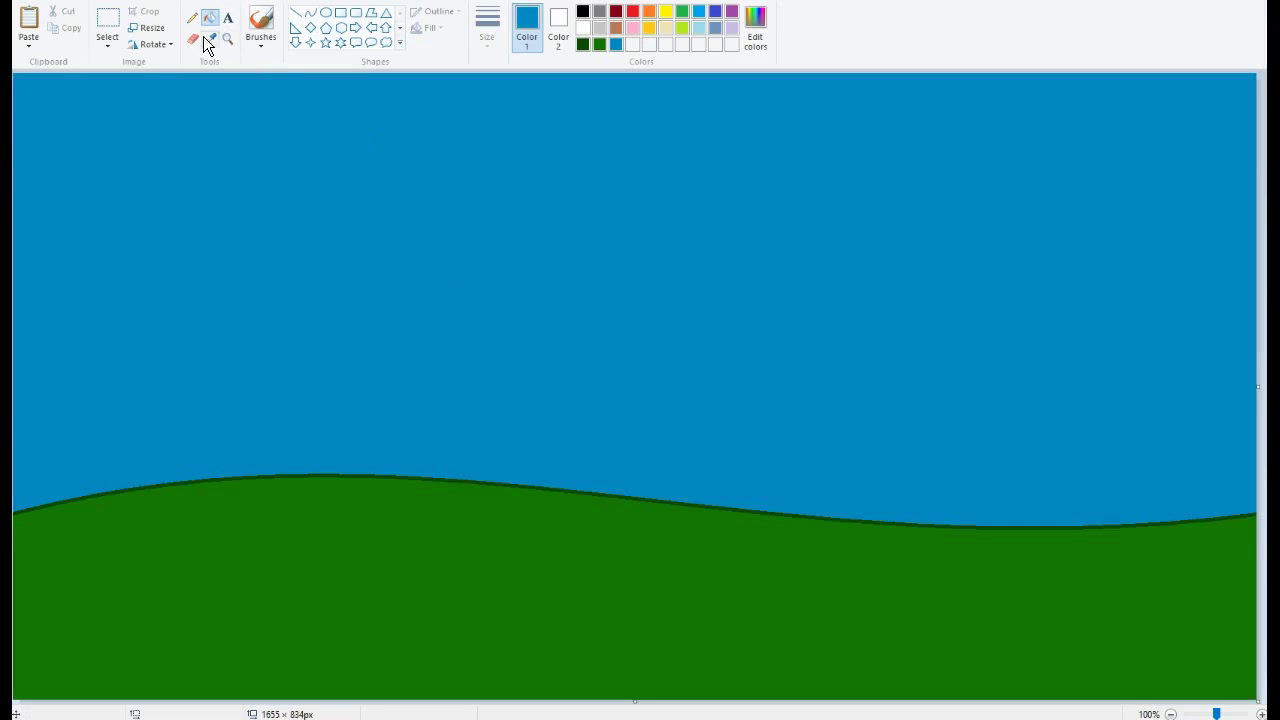
Step: Spray two white airbrush clouds with a larger brush size, one in the sky's upper left and one lower in the right half
left_click(261, 38)
left_click(350, 70)
left_click(583, 28)
mouse_move(190, 145)
left_mouse_down()
mouse_move(200, 258)
mouse_move(205, 195)
left_mouse_up()
key("ctrl+z")
key("ctrl+z")
key("ctrl+y")
left_click(487, 28)
left_click(522, 160)
mouse_move(132, 166)
left_mouse_down()
mouse_move(378, 195)
mouse_move(201, 230)
mouse_move(277, 249)
mouse_move(400, 230)
mouse_move(150, 214)
mouse_move(323, 202)
mouse_move(223, 251)
mouse_move(380, 225)
mouse_move(220, 200)
left_mouse_up()
mouse_move(800, 285)
left_mouse_down()
mouse_move(869, 371)
mouse_move(808, 292)
mouse_move(835, 358)
mouse_move(898, 323)
mouse_move(930, 408)
mouse_move(938, 288)
mouse_move(1030, 375)
mouse_move(1055, 330)
mouse_move(993, 313)
mouse_move(900, 345)
mouse_move(768, 318)
left_mouse_up()
mouse_move(375, 250)
left_mouse_down()
mouse_move(300, 265)
mouse_move(140, 217)
mouse_move(380, 222)
mouse_move(461, 243)
left_mouse_up()
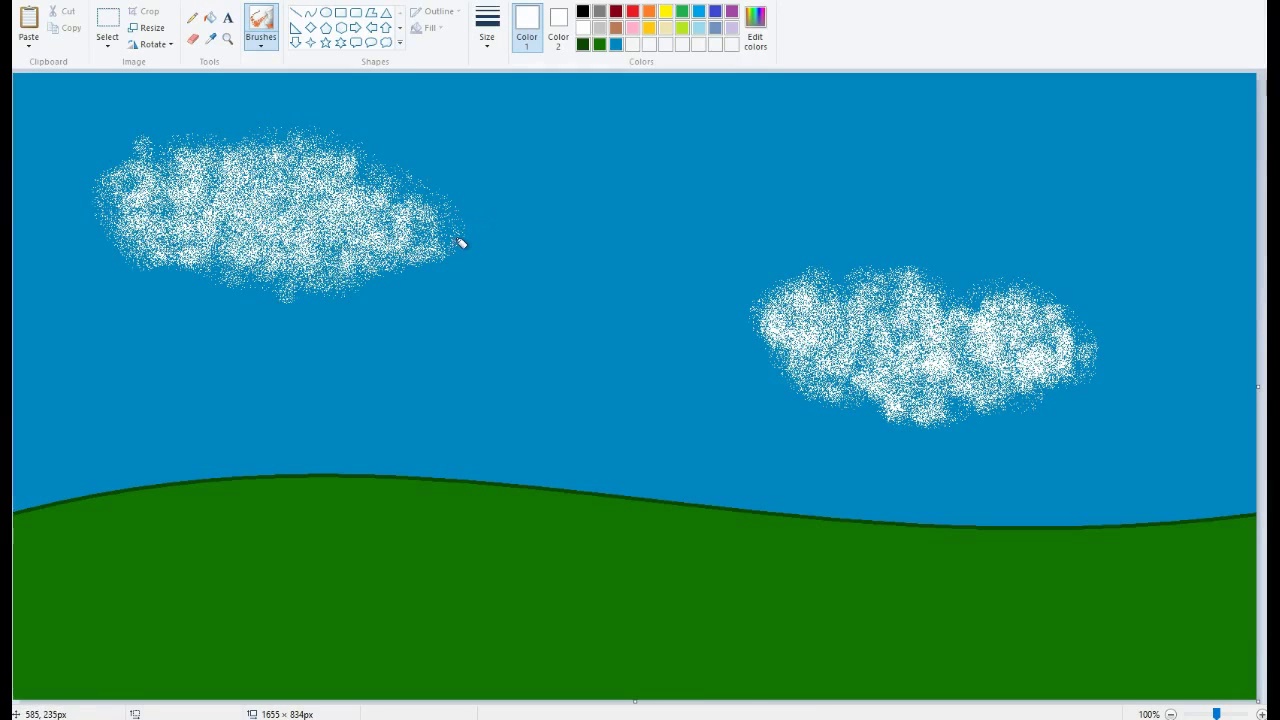
Step: Paste the canine drawing over the hill and sky background with transparent selection turned on
left_click(30, 20)
right_click(195, 177)
left_click(102, 43)
left_click(164, 183)
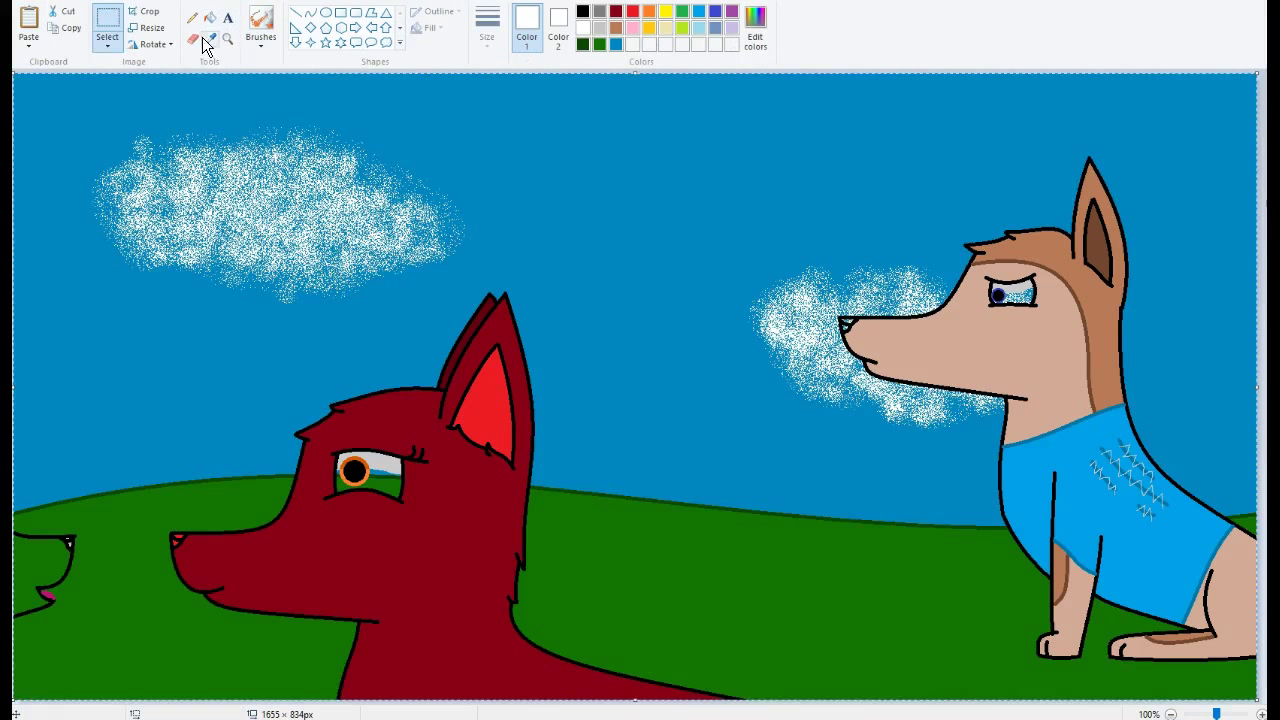
Step: Replace the sky blue showing through both canines' eyes with white using the eraser
left_click(193, 39)
left_click(699, 11)
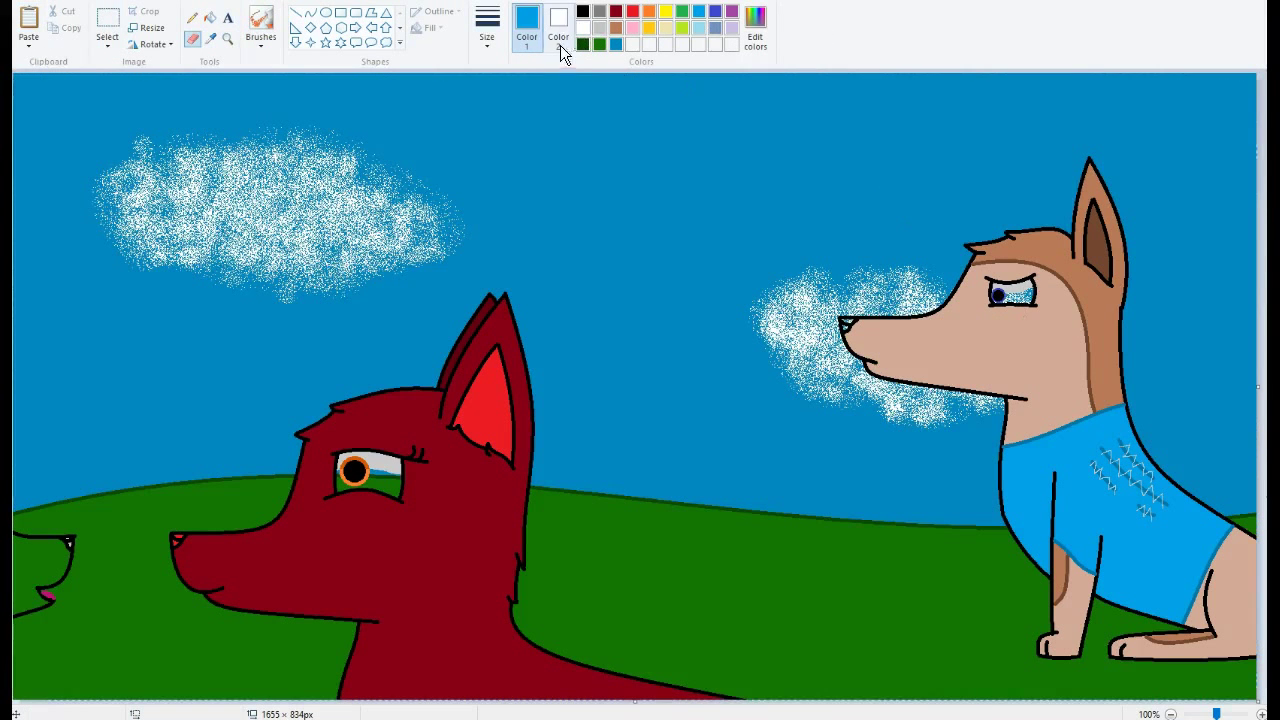
left_click(616, 44)
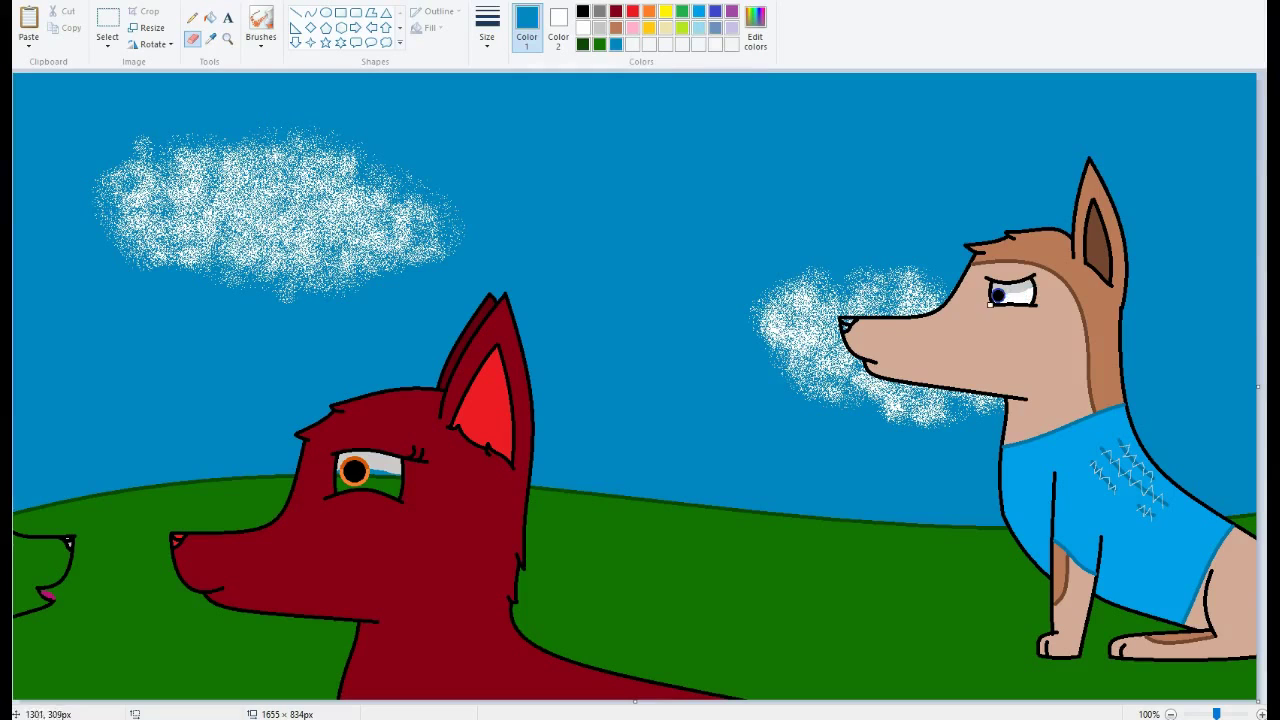
left_click(601, 45)
Step: Fill the third muzzle at the canvas's left edge with white
left_click(210, 18)
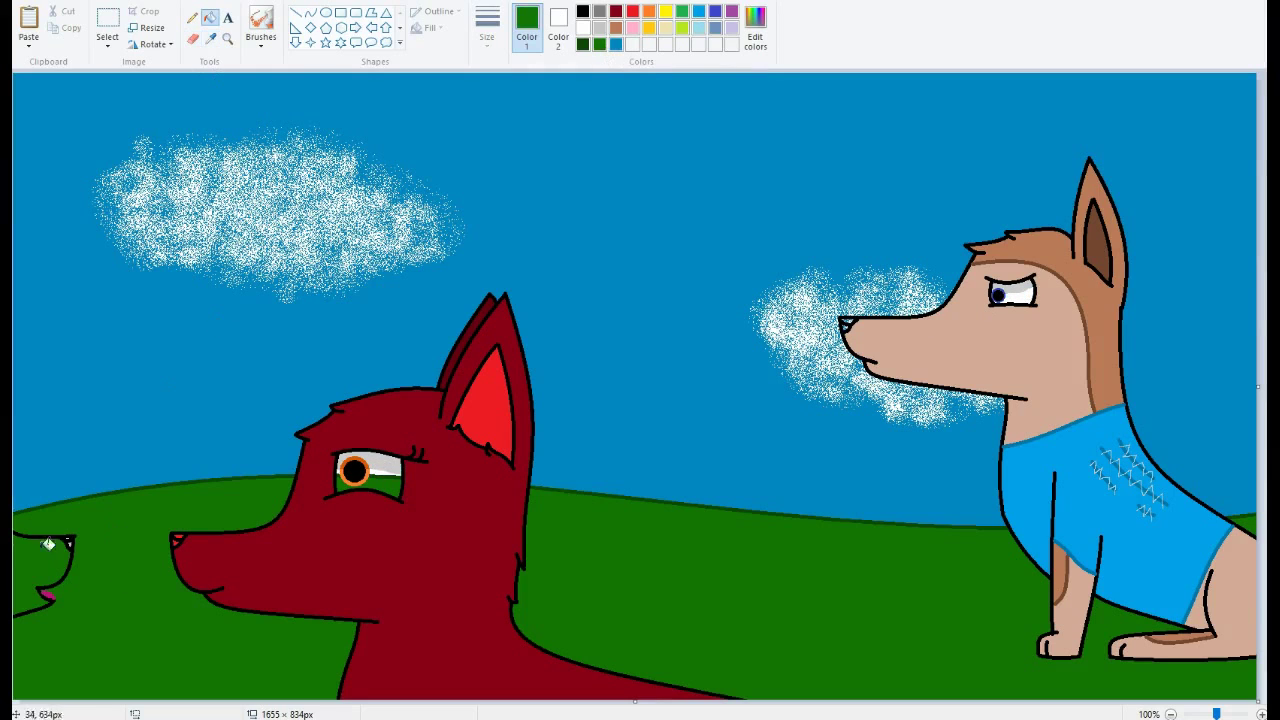
left_click(583, 28)
left_click(42, 555)
Step: Replace the ground green and dark green horizon line showing through the larger canine's eye with white
left_click(616, 44)
left_click(193, 39)
left_click(600, 45)
left_click_drag(396, 474, 385, 470)
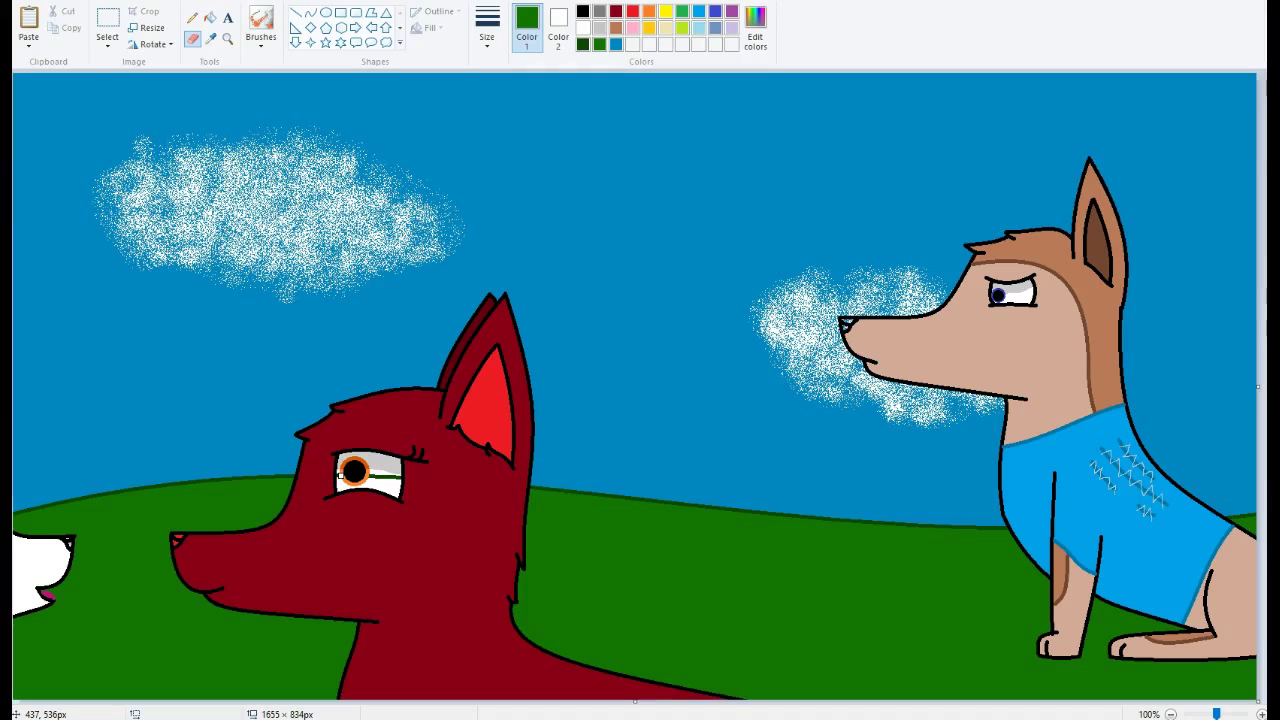
left_click(583, 44)
left_click_drag(400, 476, 336, 471)
Step: Clear the sky blue from the smaller canine's nose and recolour the nose brown
left_click(583, 28)
left_click(616, 44)
right_click(848, 323)
left_click(583, 28)
left_click(558, 28)
left_click(600, 28)
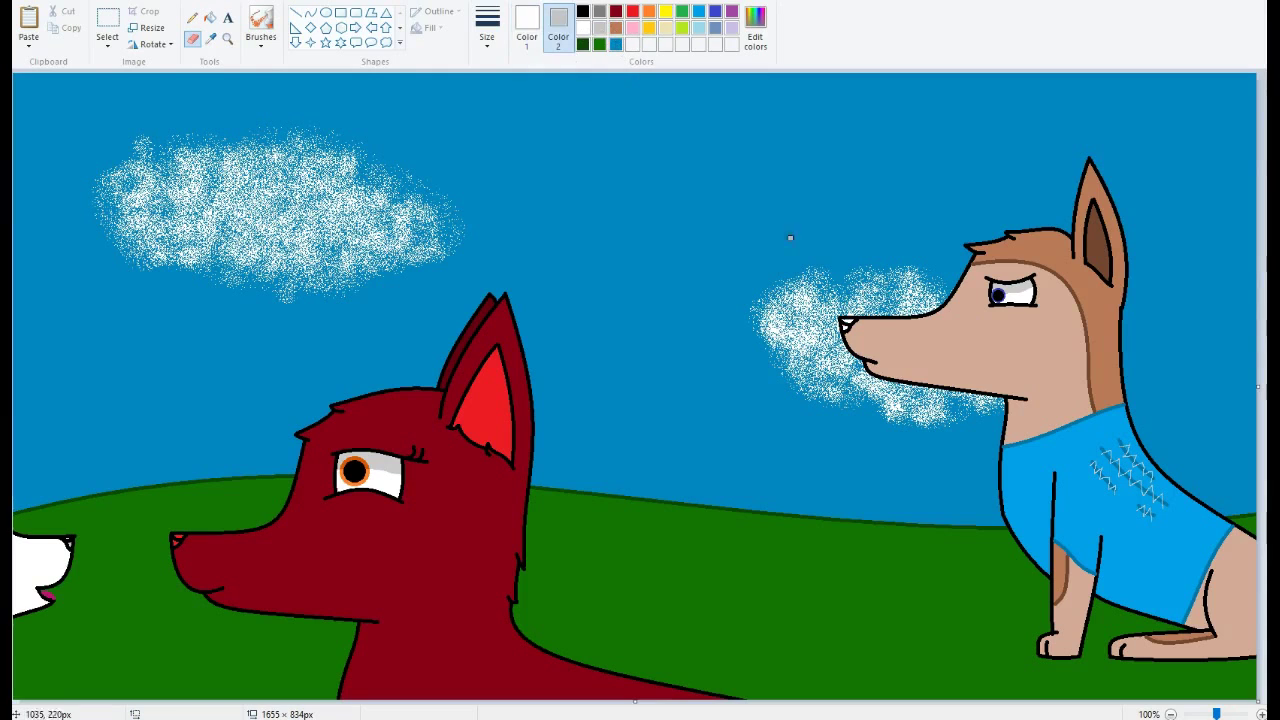
left_click(530, 28)
left_click(600, 28)
left_click(566, 32)
left_click(616, 28)
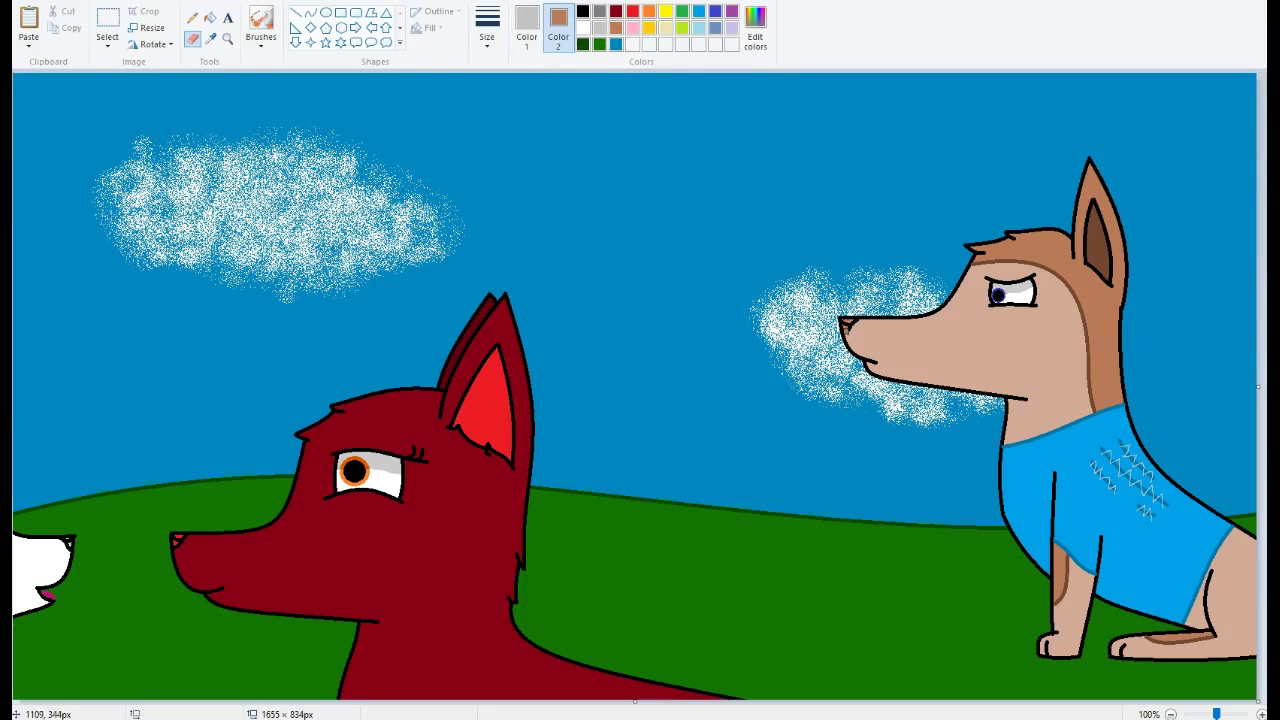
Step: Handwrite the artist's signature in the sky's upper-left corner with the pencil and sketch a whiskered, fanged cat muzzle beneath it
left_click(192, 18)
left_click(583, 11)
left_click(228, 39)
left_click(51, 93)
left_click(51, 93)
left_click(192, 18)
mouse_move(74, 94)
left_mouse_down()
mouse_move(48, 168)
mouse_move(136, 138)
mouse_move(171, 157)
mouse_move(268, 168)
left_mouse_up()
mouse_move(193, 241)
left_mouse_down()
mouse_move(215, 218)
mouse_move(171, 282)
mouse_move(190, 248)
mouse_move(231, 256)
mouse_move(220, 268)
mouse_move(64, 247)
mouse_move(228, 300)
left_mouse_up()
Step: Recolour the signature and cat muzzle sketch white with the eraser
left_click(582, 28)
left_click(192, 38)
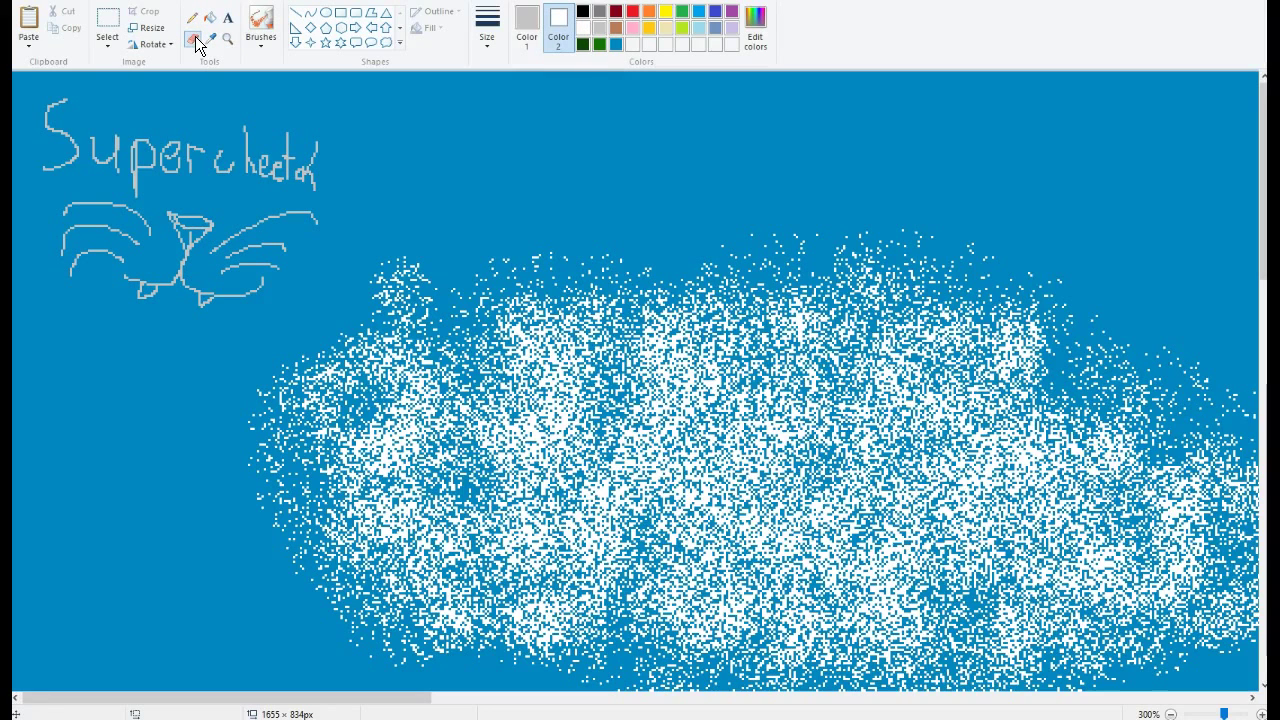
mouse_move(262, 149)
left_mouse_down()
mouse_move(259, 242)
mouse_move(227, 152)
mouse_move(194, 111)
mouse_move(126, 288)
left_mouse_up()
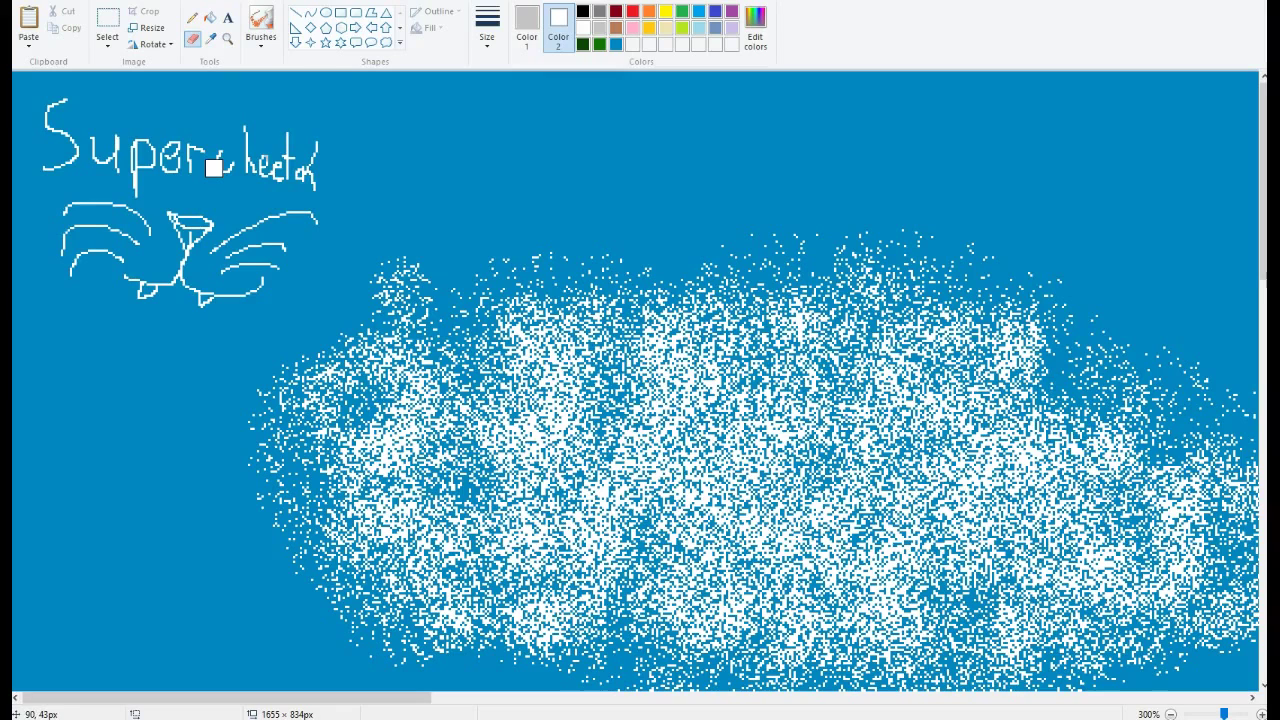
Step: View the whole finished picture in full screen
left_click(1217, 715)
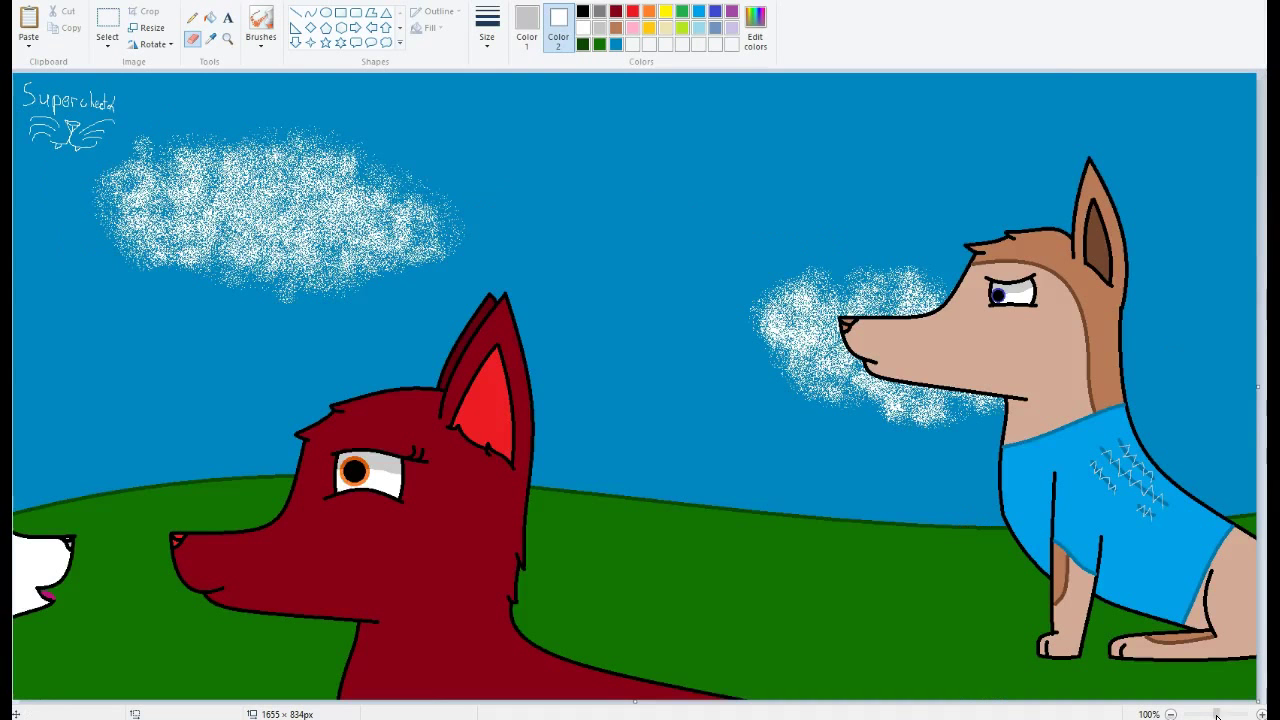
left_click(94, 1)
left_click(197, 22)
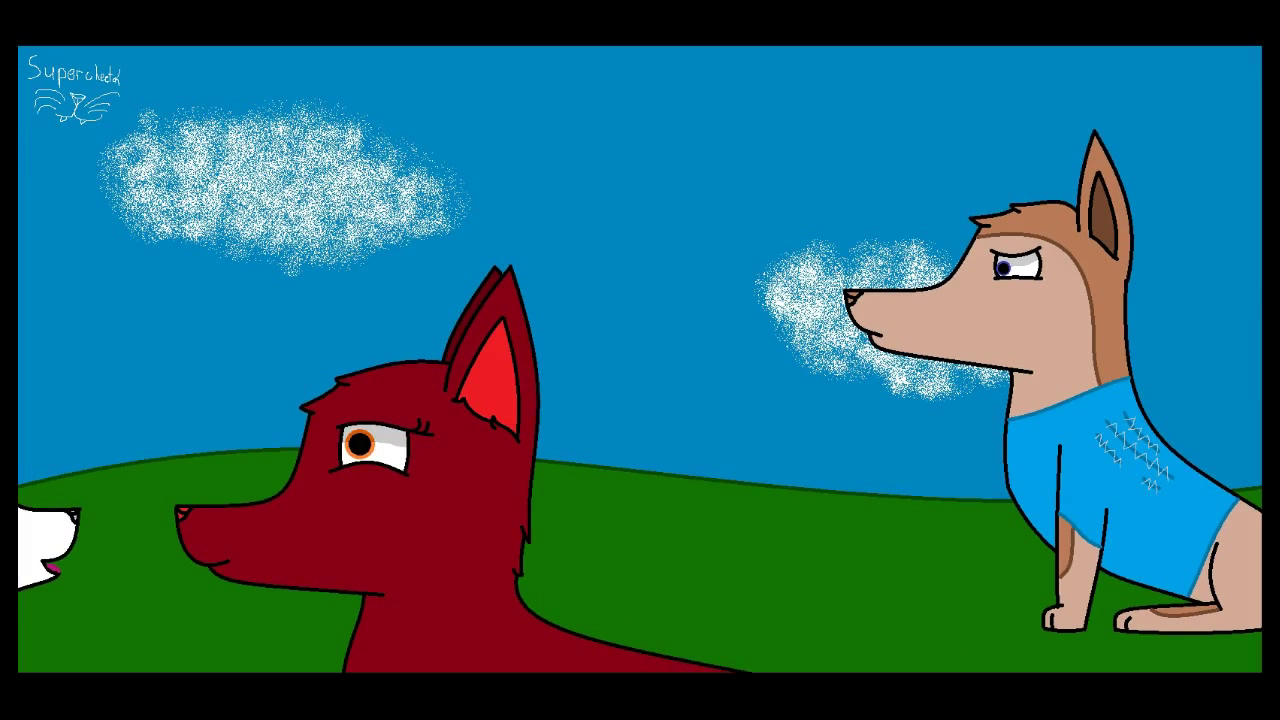